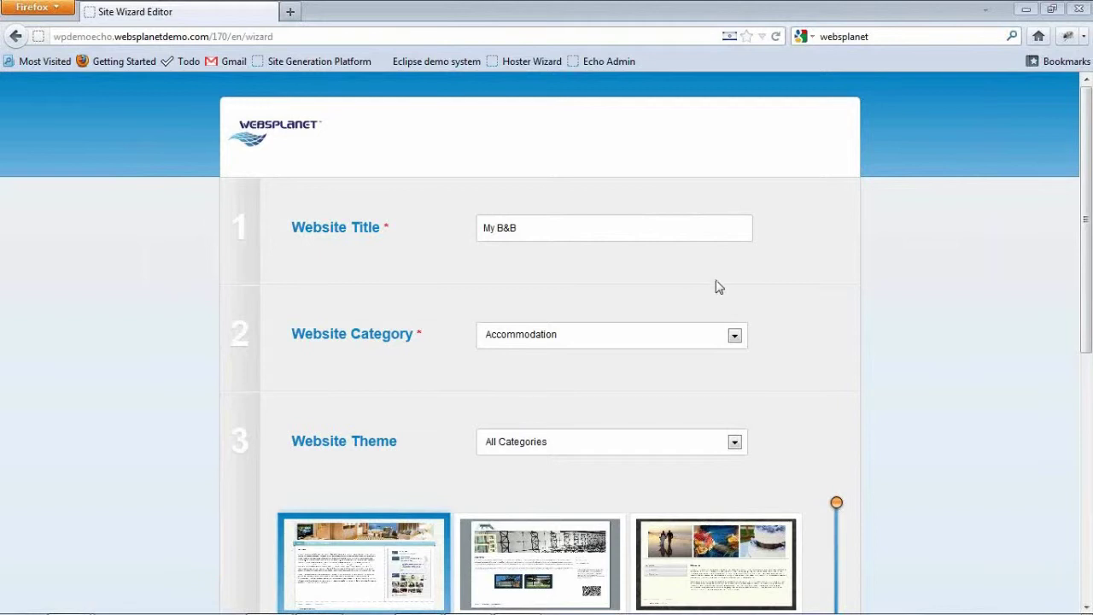
Check the 'My B&B' title, accept the Terms and Conditions, and submit with the first theme
click(635, 234)
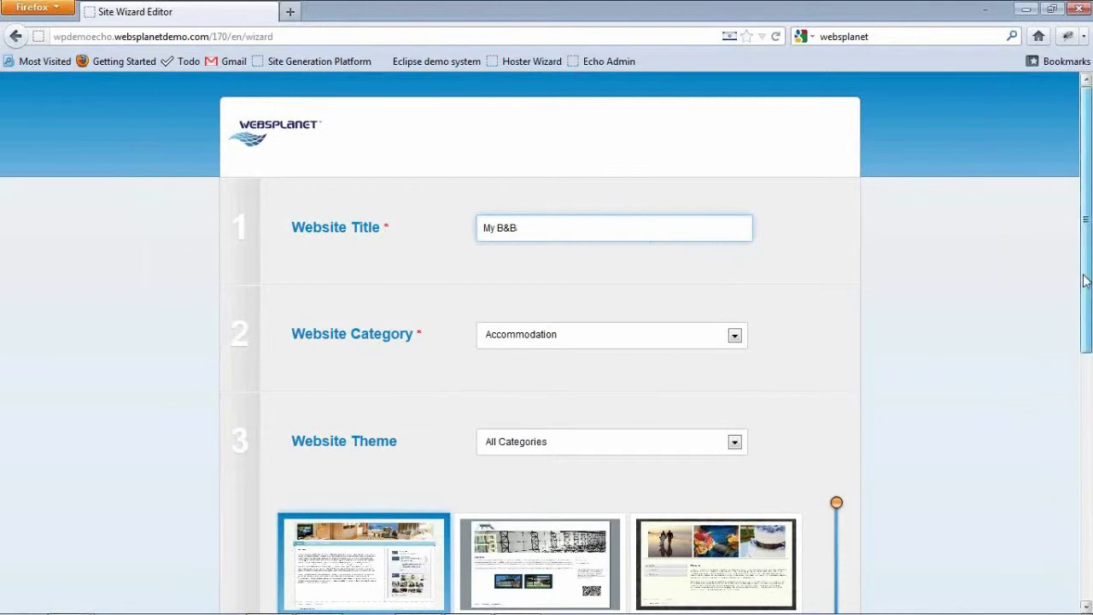
drag(1084, 281, 1085, 333)
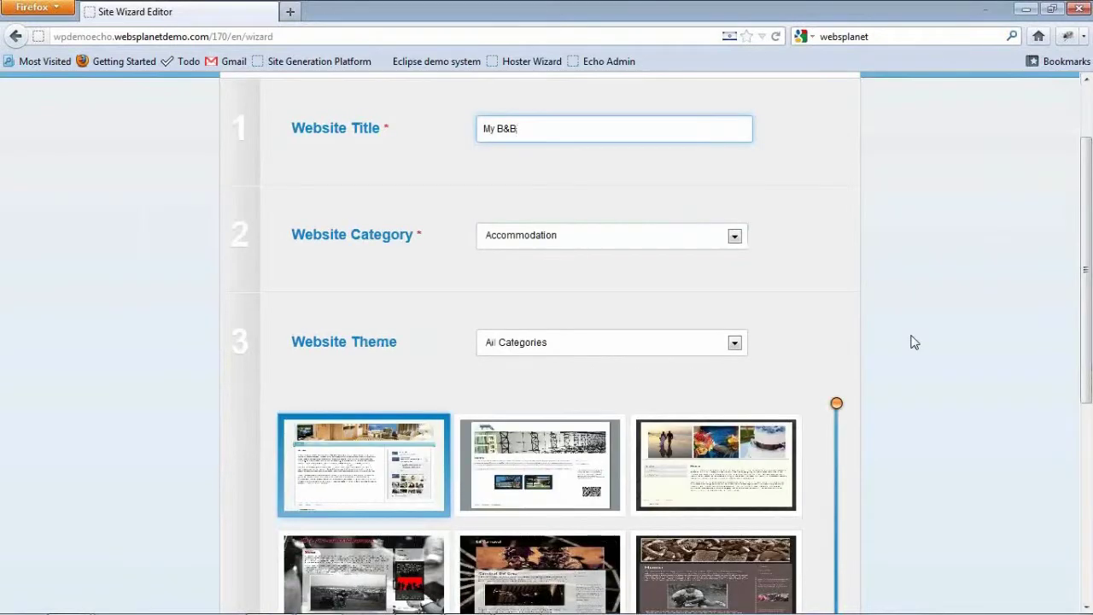
scroll(913, 341, down, 2)
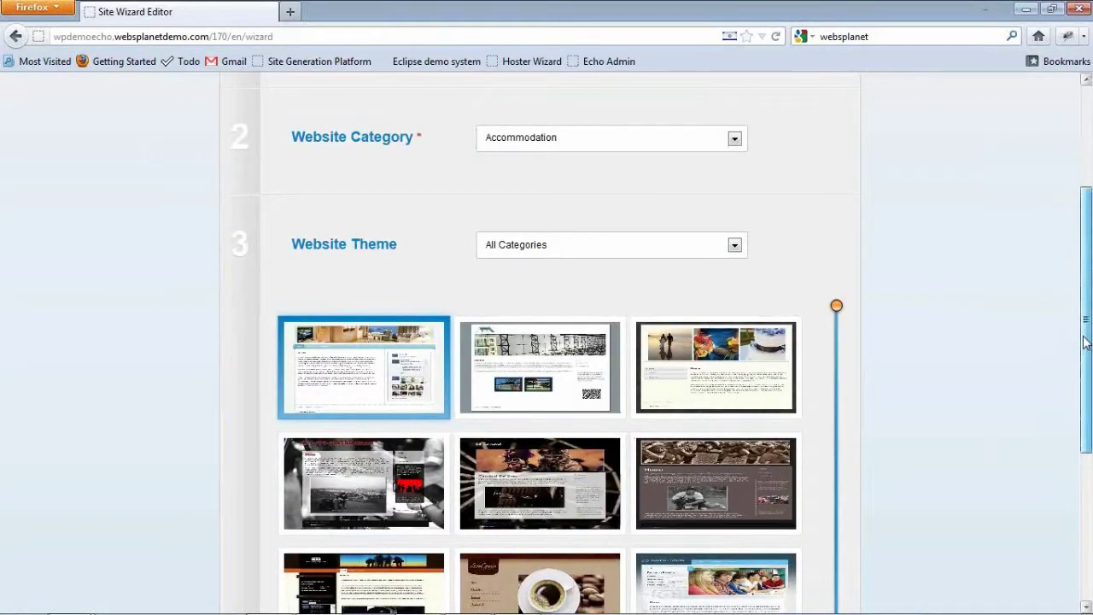
drag(1084, 342, 1084, 453)
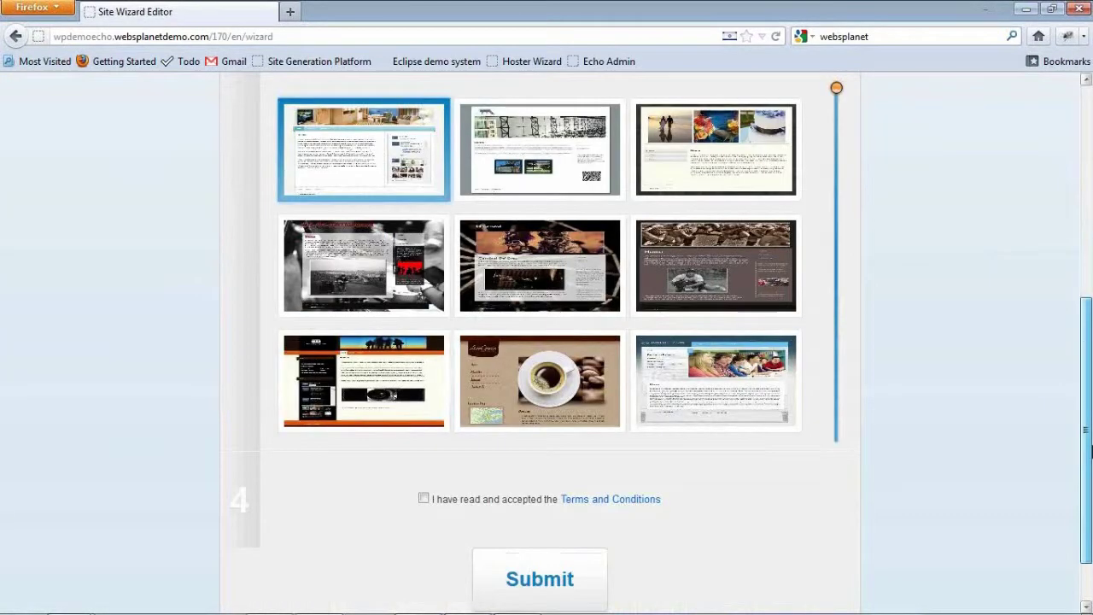
click(423, 499)
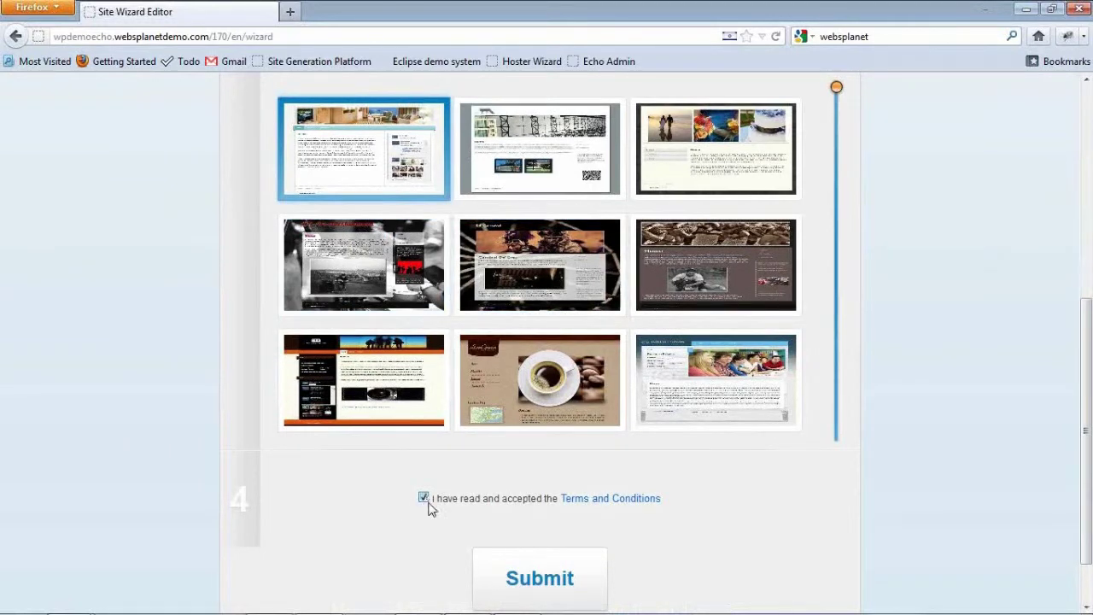
click(536, 574)
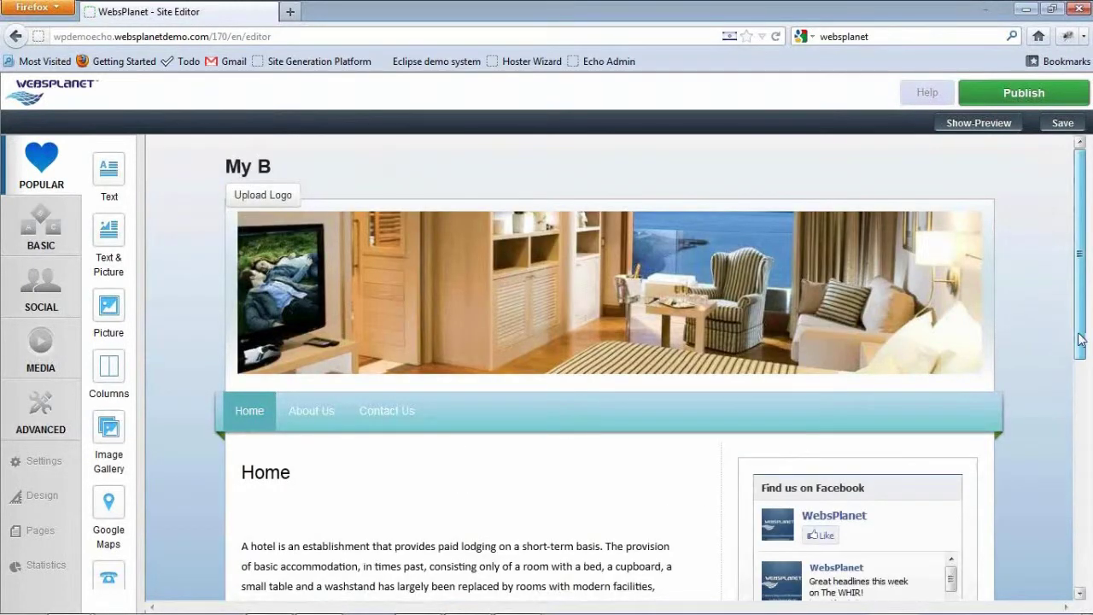
Scroll through the generated hotel Home page and open the Site Preview
scroll(1079, 384, down, 5)
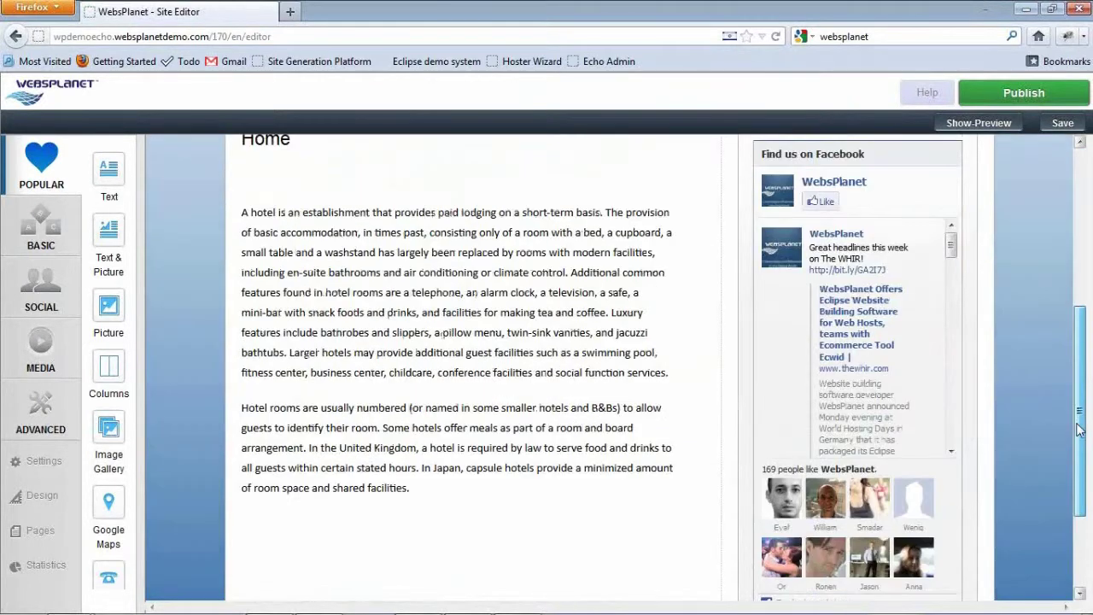
mouse_move(1078, 430)
mouse_down()
mouse_move(1066, 327)
mouse_move(966, 127)
mouse_up()
click(966, 125)
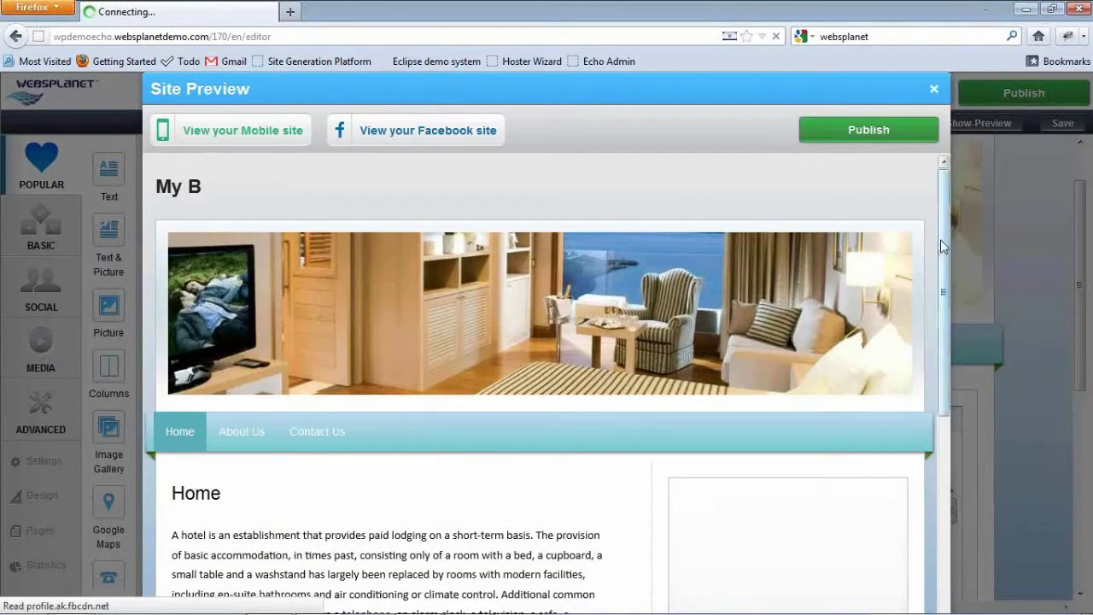
View the Facebook version of the hotel site in the preview
drag(940, 238, 937, 412)
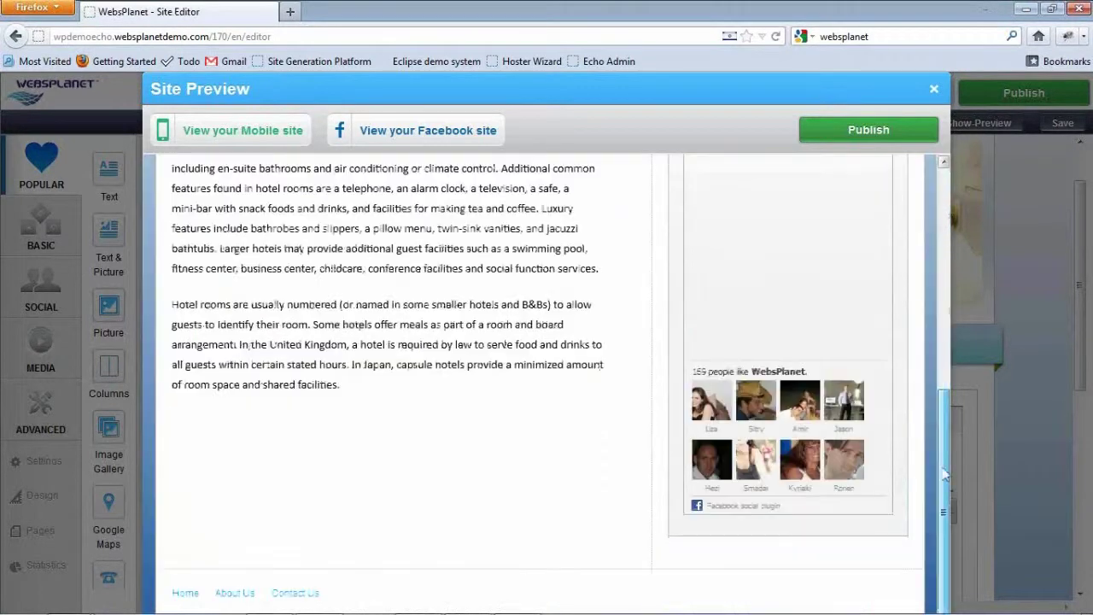
scroll(954, 352, up, 10)
click(452, 130)
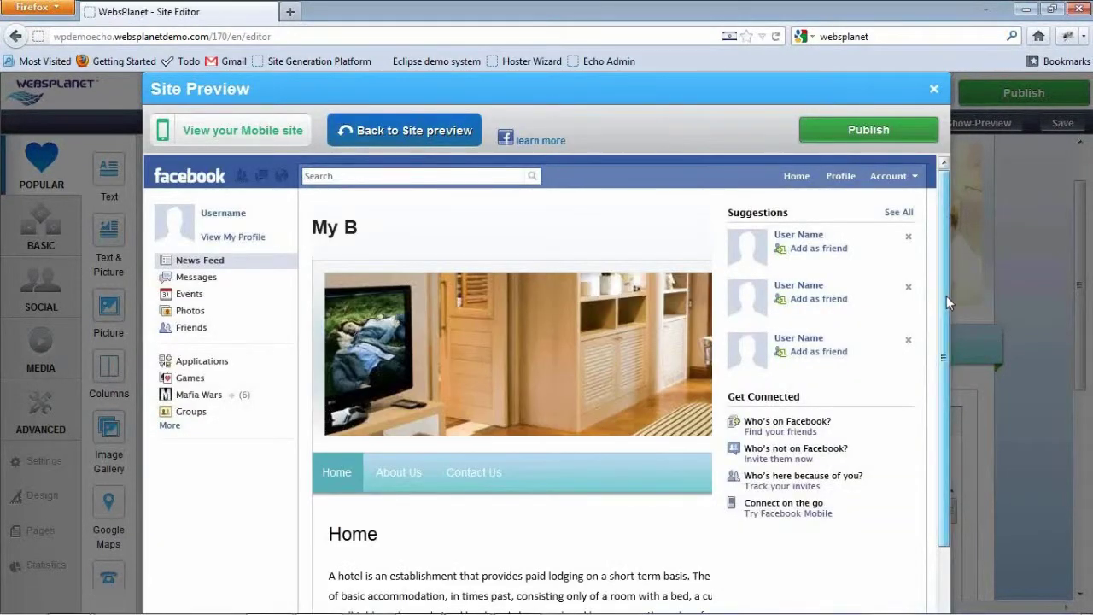
drag(946, 296, 945, 363)
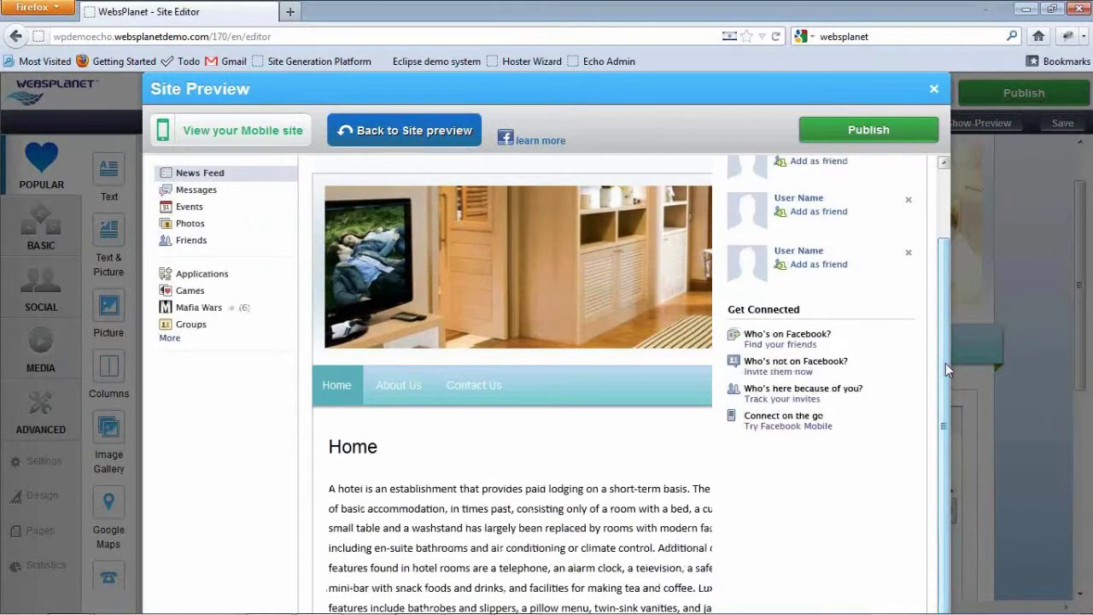
drag(946, 365, 946, 294)
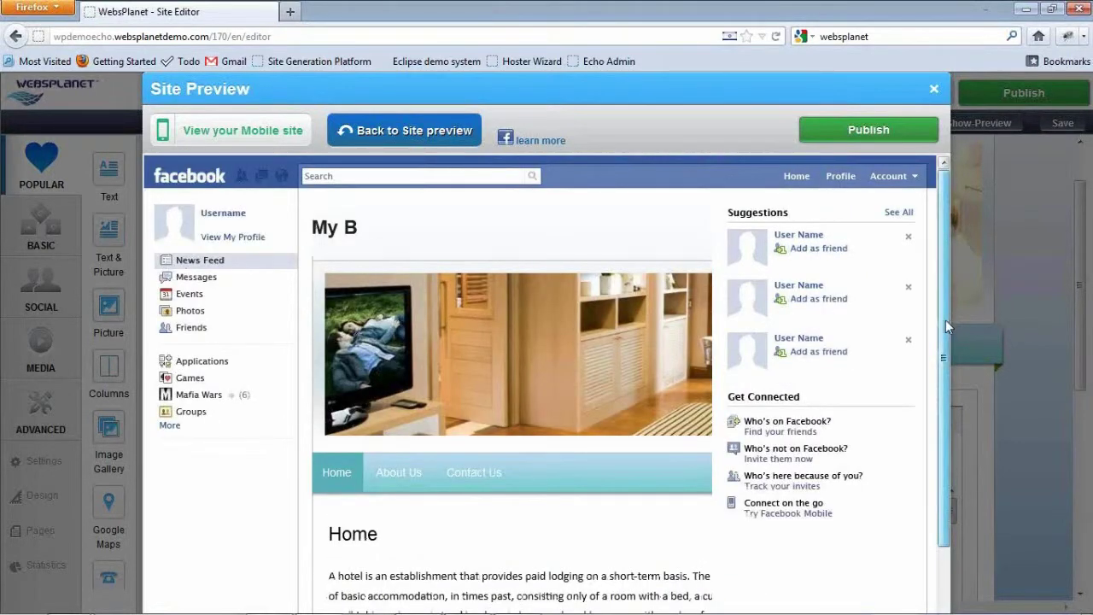
View the mobile version of the site, then close the Site Preview
scroll(945, 320, down, 3)
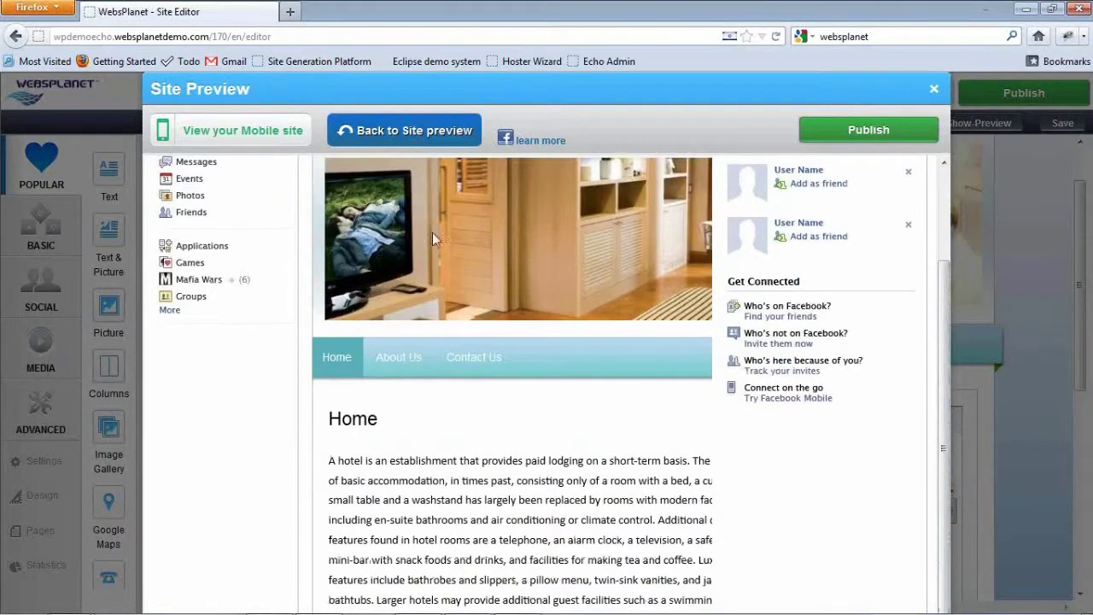
click(202, 132)
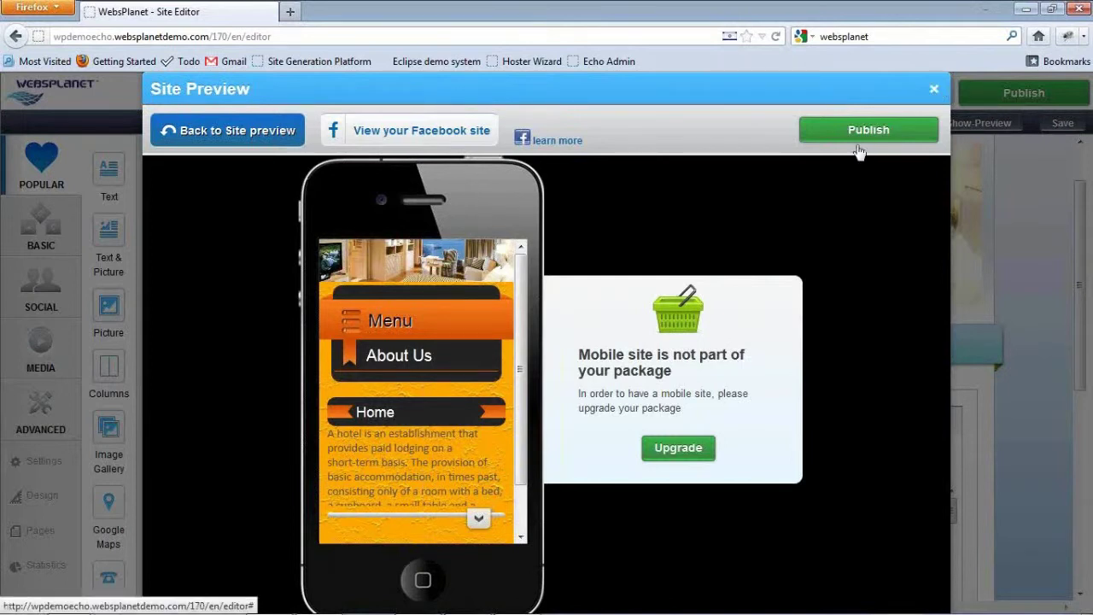
key(Escape)
Insert a new first line 'My new text here' above the Home page's opening paragraph
scroll(1090, 350, down, 5)
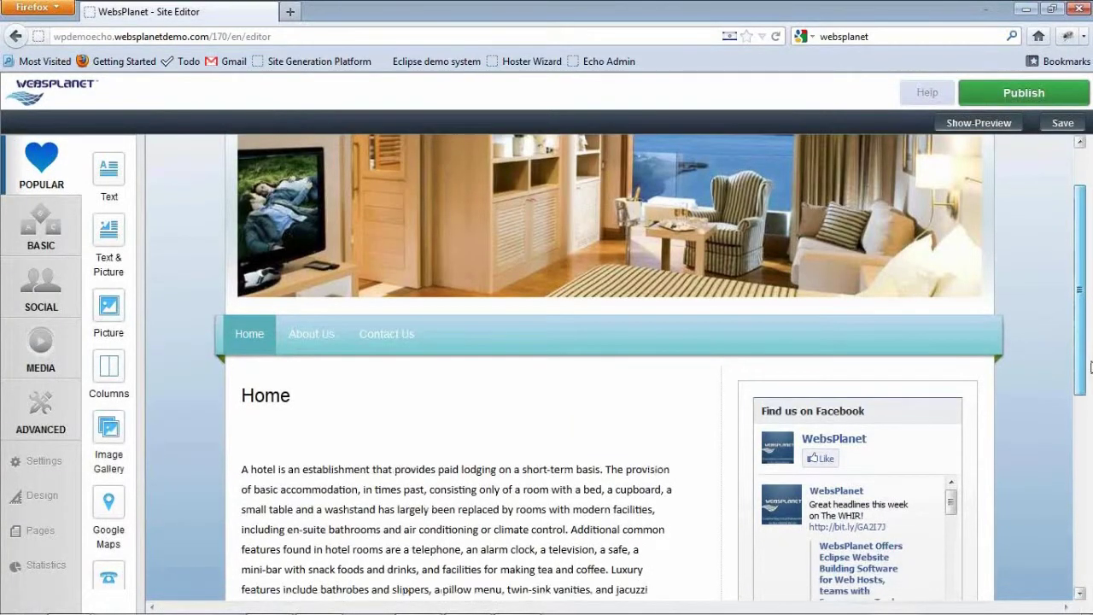
click(316, 256)
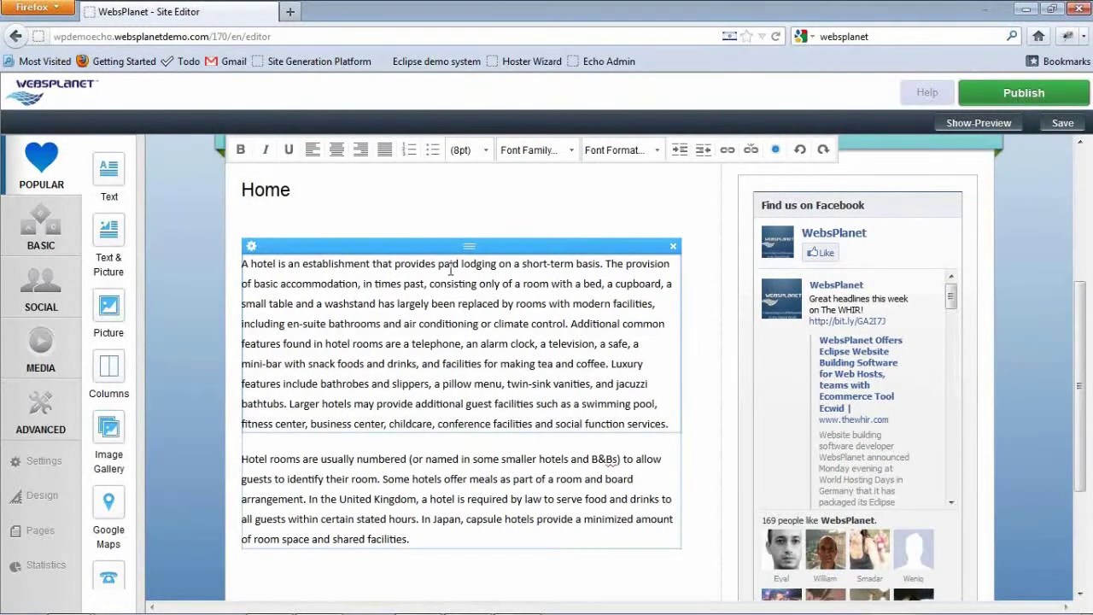
key(Return)
key(Return)
text(Tes)
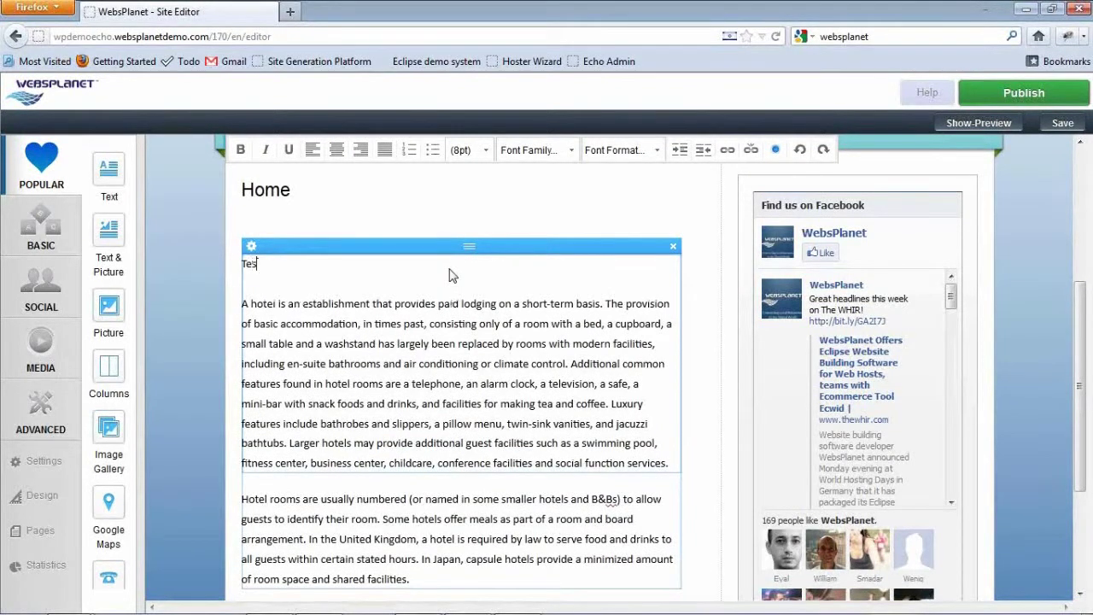
text(t)
key(BackSpace)
key(BackSpace)
key(BackSpace)
text(My n)
text(ew text here)
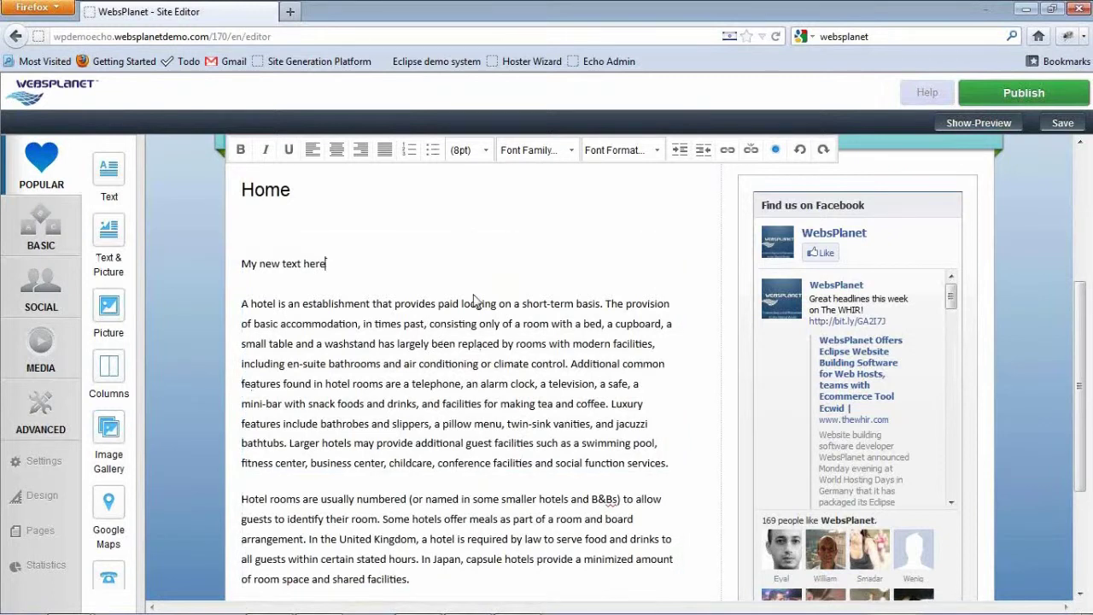
scroll(483, 342, up, 2)
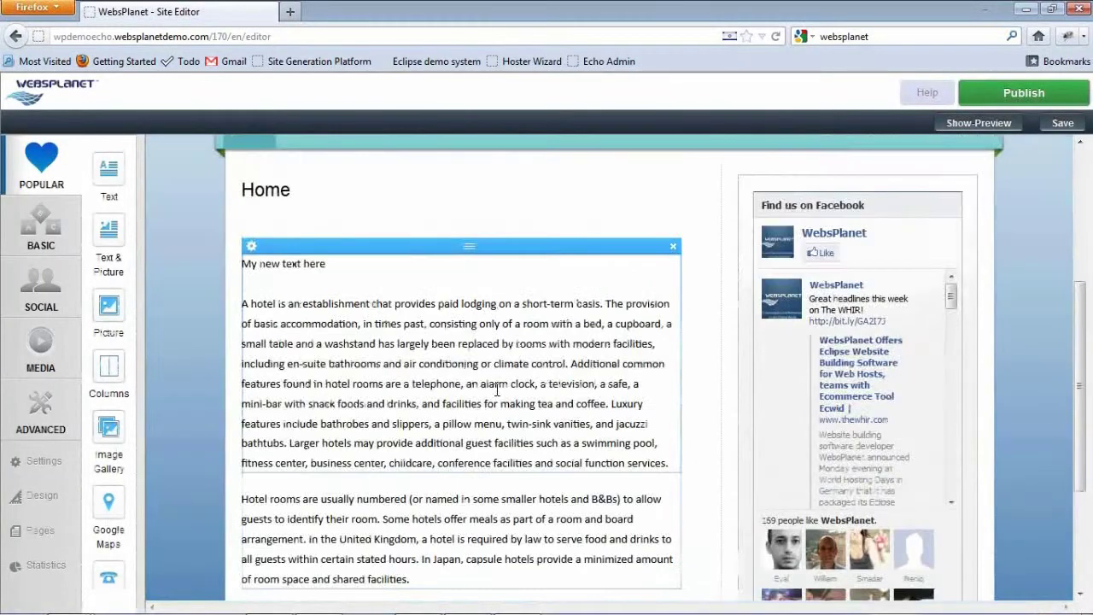
scroll(491, 386, up, 2)
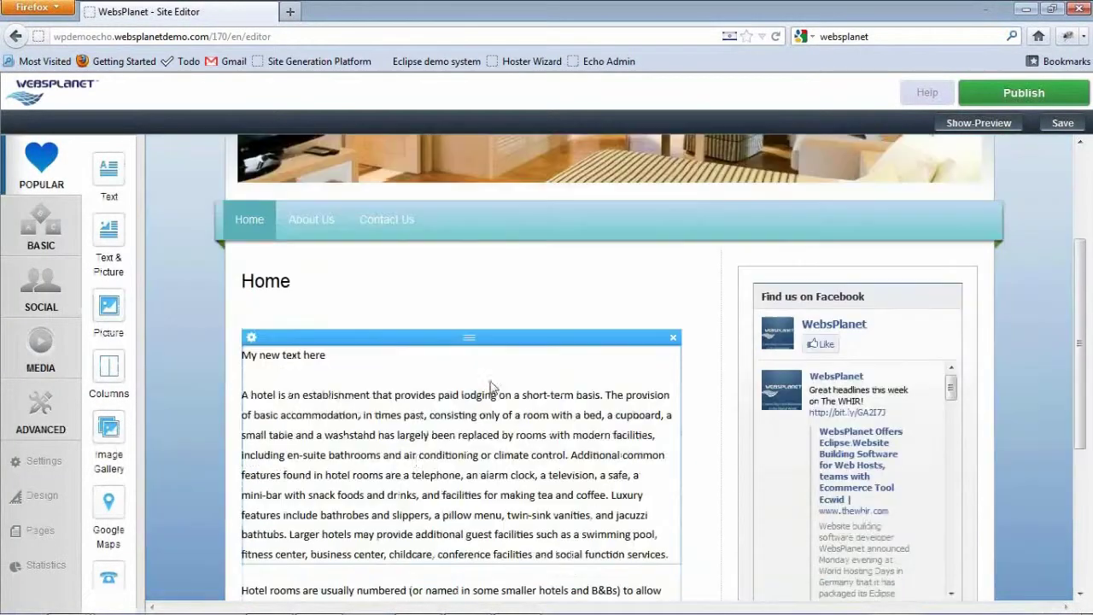
Save the Home text edits and create a blank page named Gallery
click(38, 538)
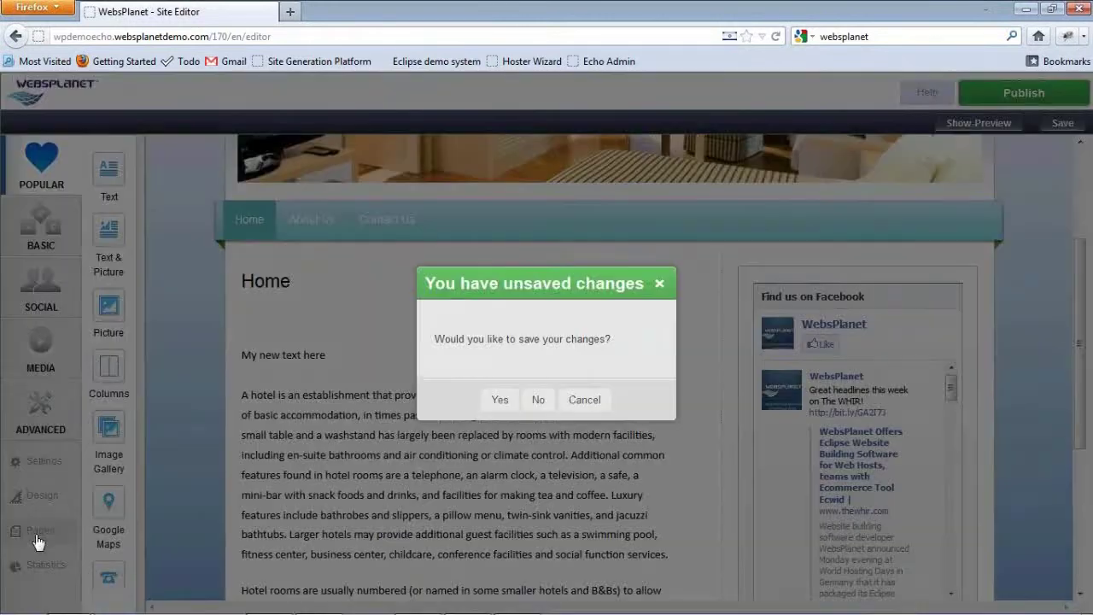
click(499, 400)
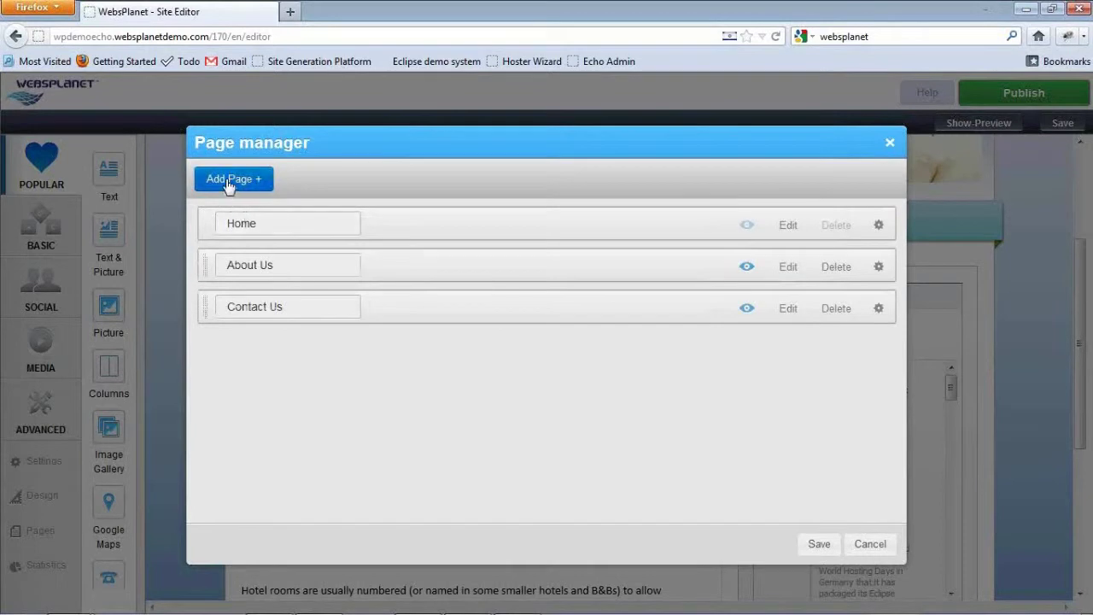
click(229, 181)
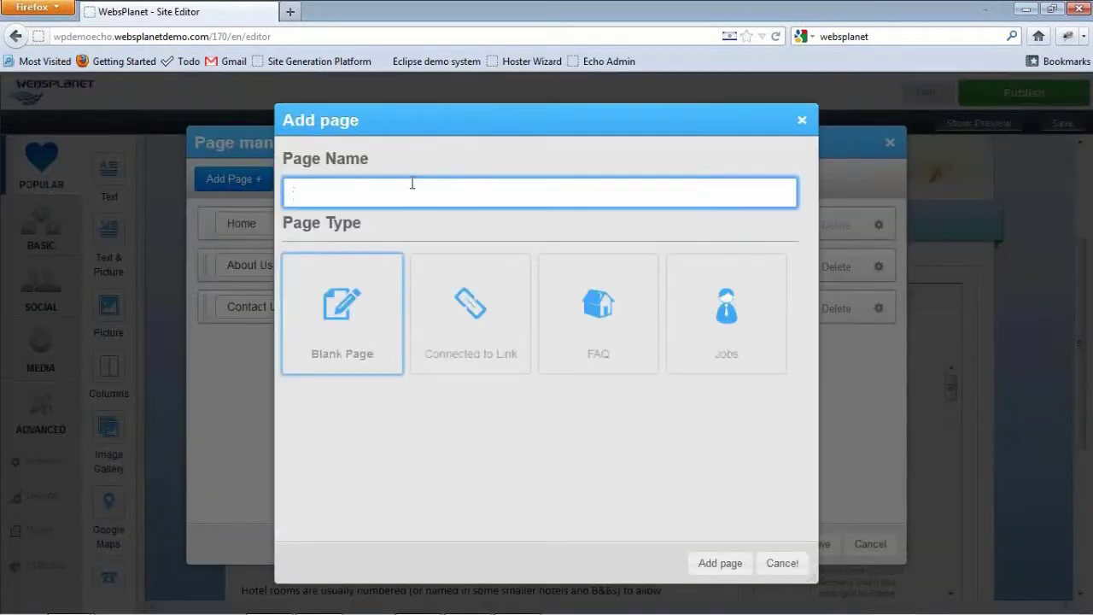
text(Gallery)
click(711, 567)
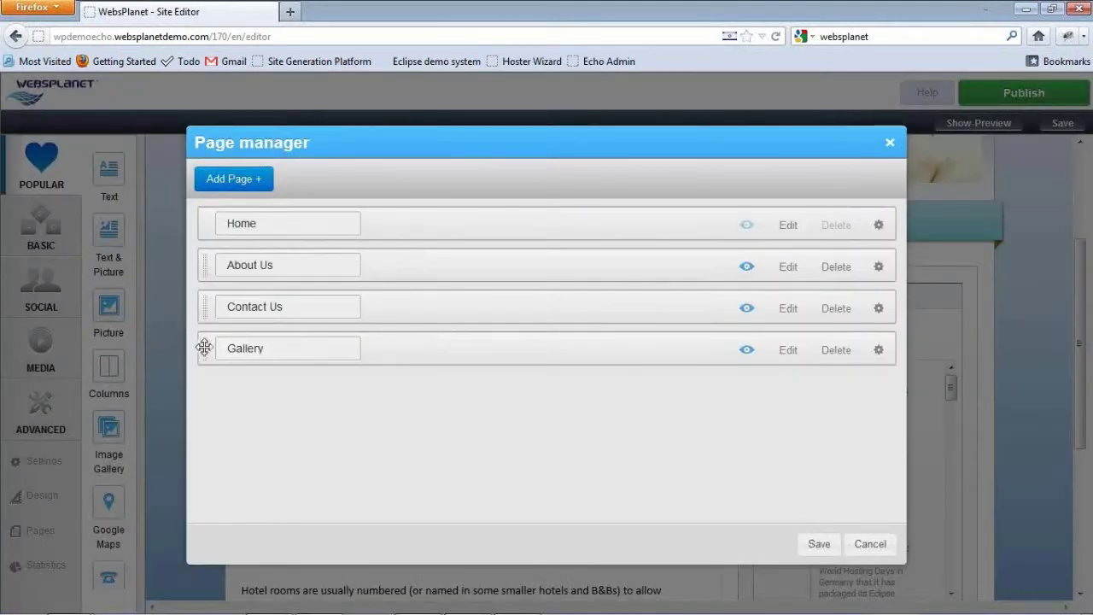
Move Gallery directly after Home in the page list and save the order
drag(204, 347, 208, 261)
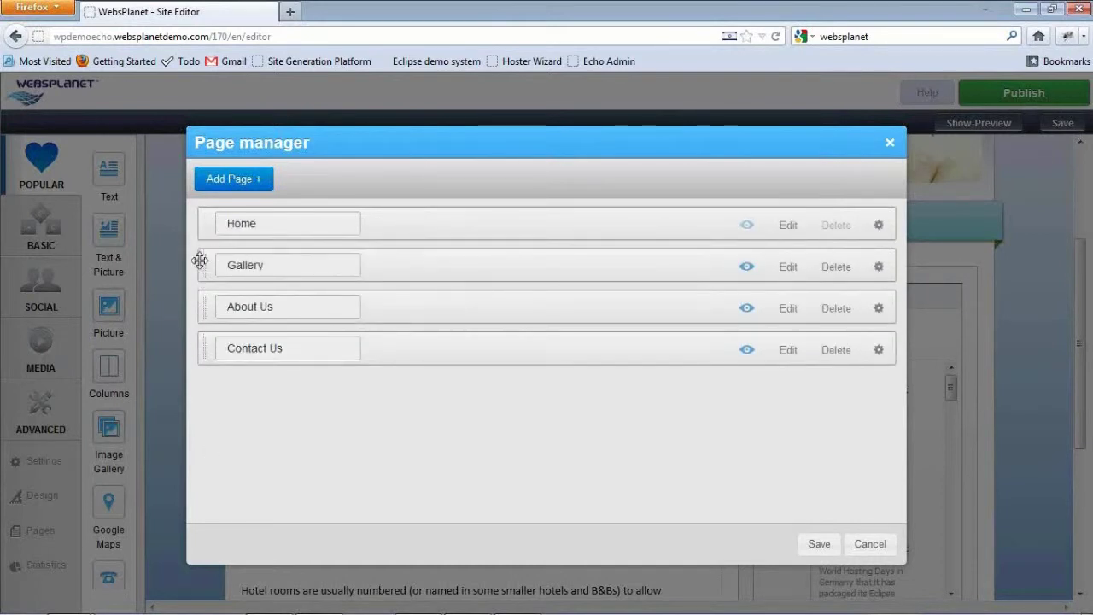
mouse_move(199, 261)
mouse_down()
mouse_move(230, 263)
mouse_move(209, 274)
mouse_move(231, 265)
mouse_move(200, 261)
mouse_move(226, 274)
mouse_up()
click(789, 268)
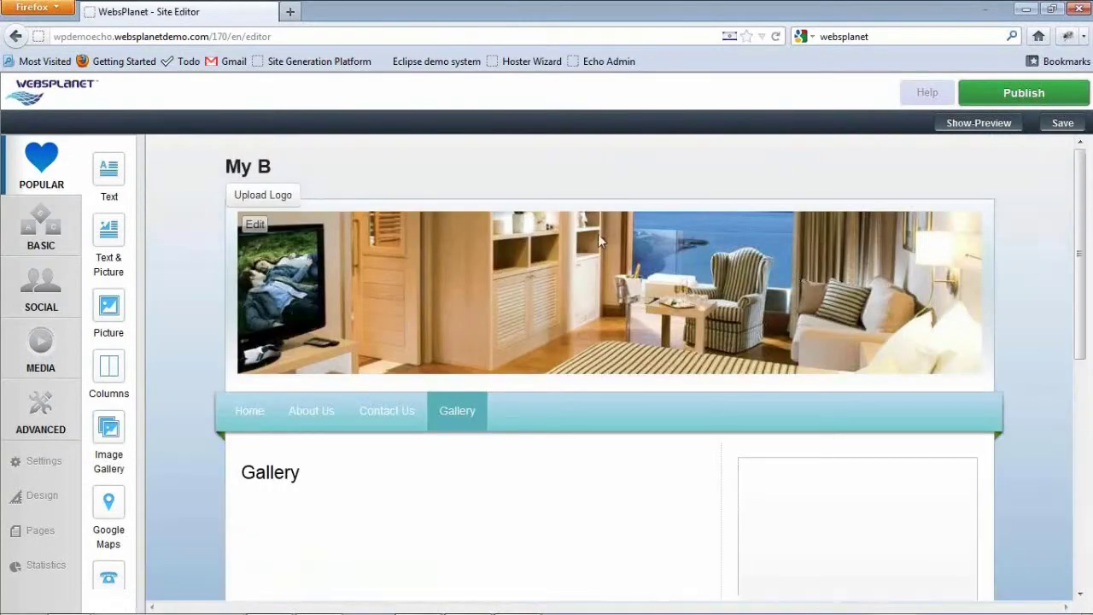
Add a Lightbox image gallery of 3 columns by 2 rows under the Gallery heading
scroll(491, 289, down, 4)
scroll(491, 289, down, 4)
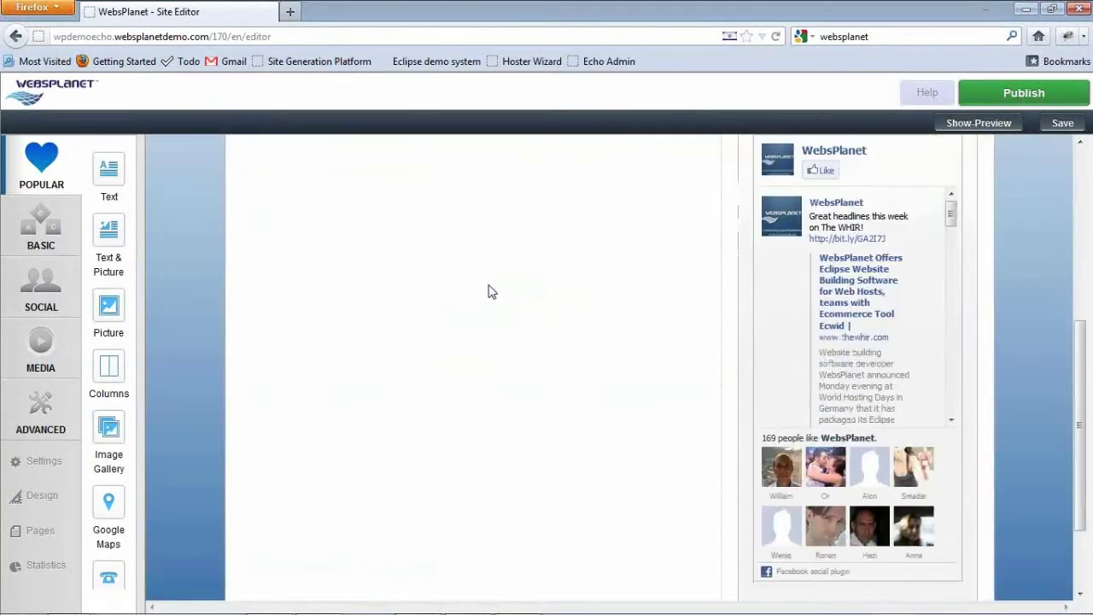
scroll(491, 289, up, 2)
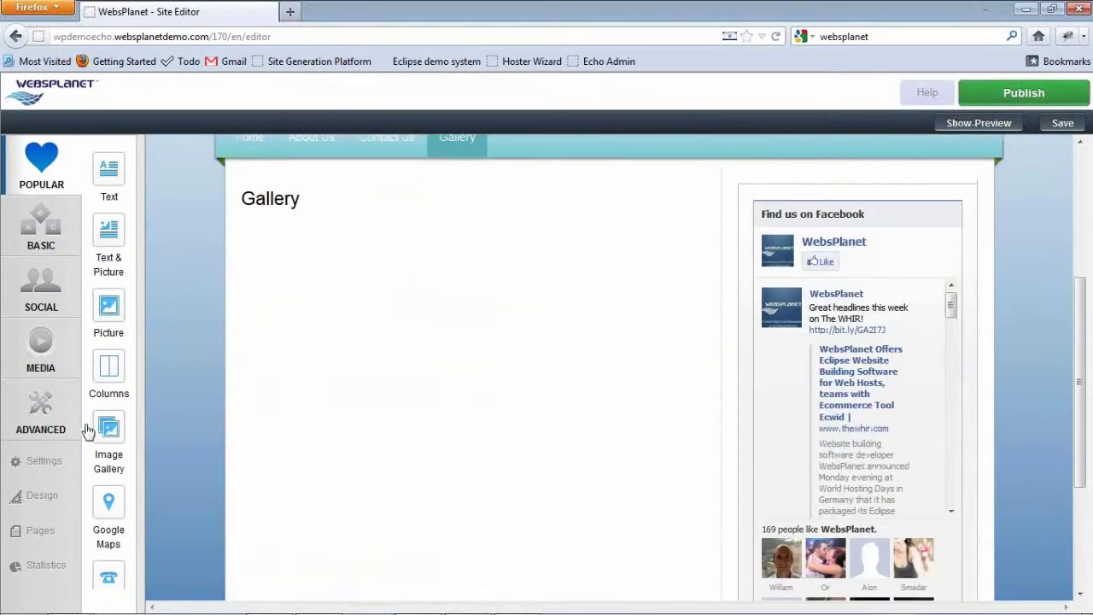
drag(108, 430, 409, 282)
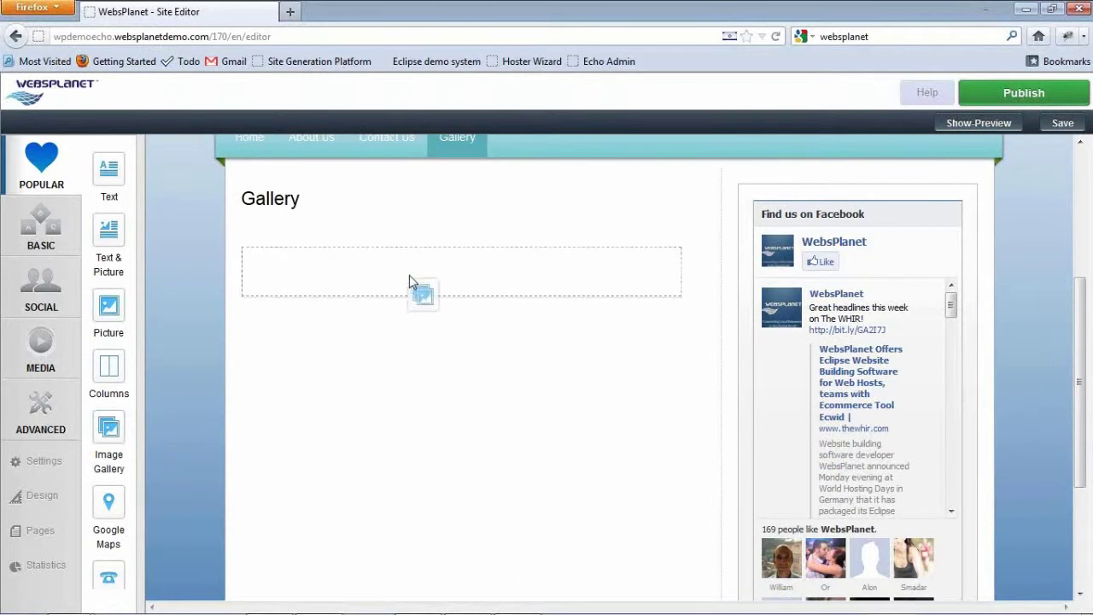
drag(409, 275, 427, 275)
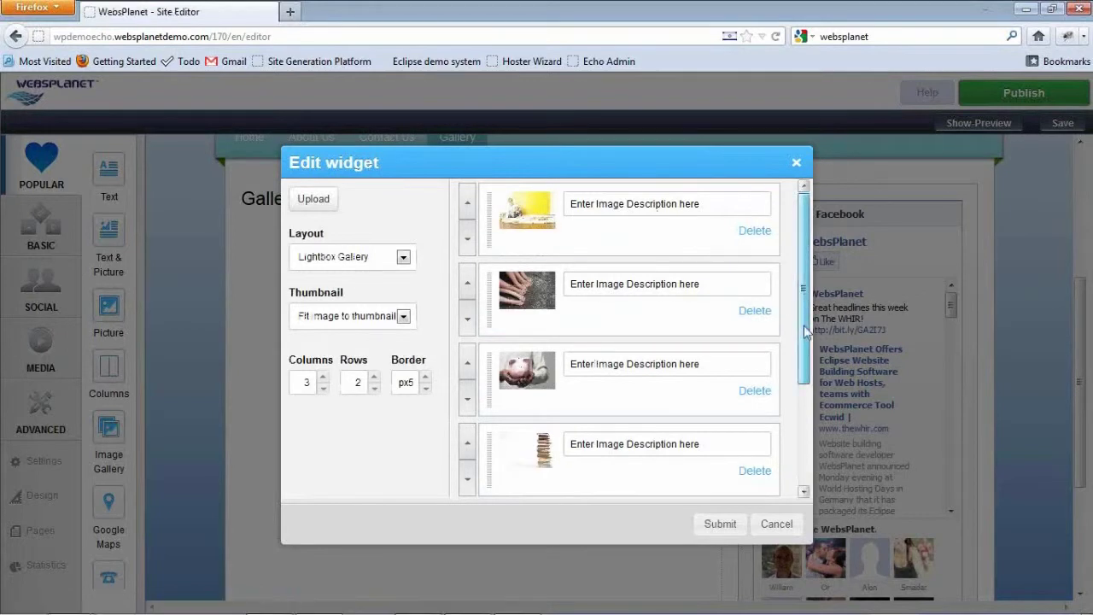
drag(806, 331, 576, 195)
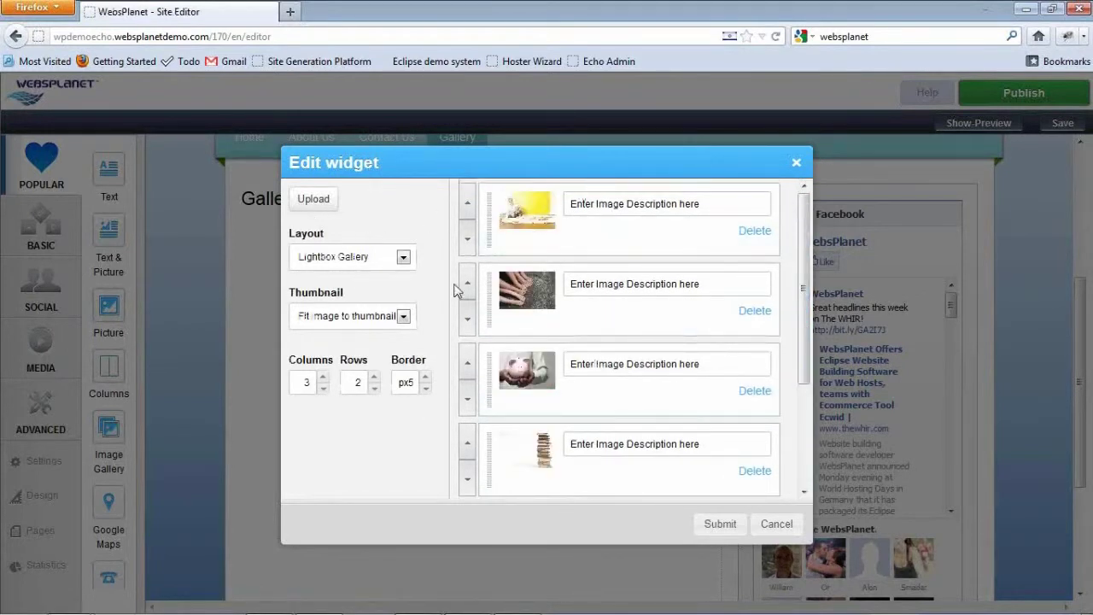
click(717, 526)
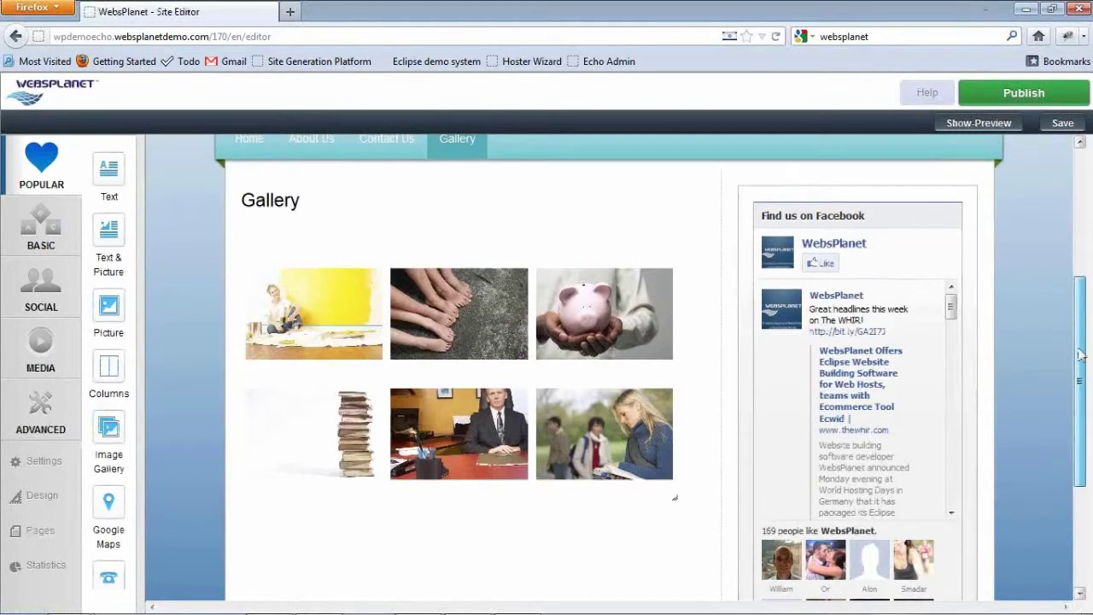
scroll(1081, 368, up, 5)
scroll(1075, 280, down, 5)
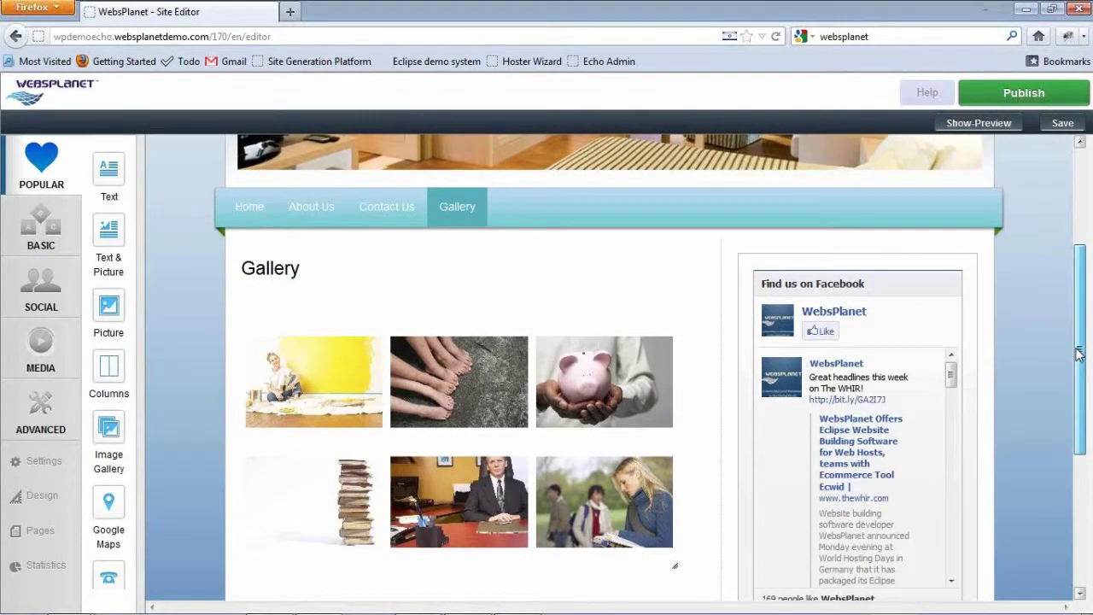
mouse_move(1078, 354)
mouse_down()
mouse_move(1079, 300)
mouse_move(1080, 455)
mouse_up()
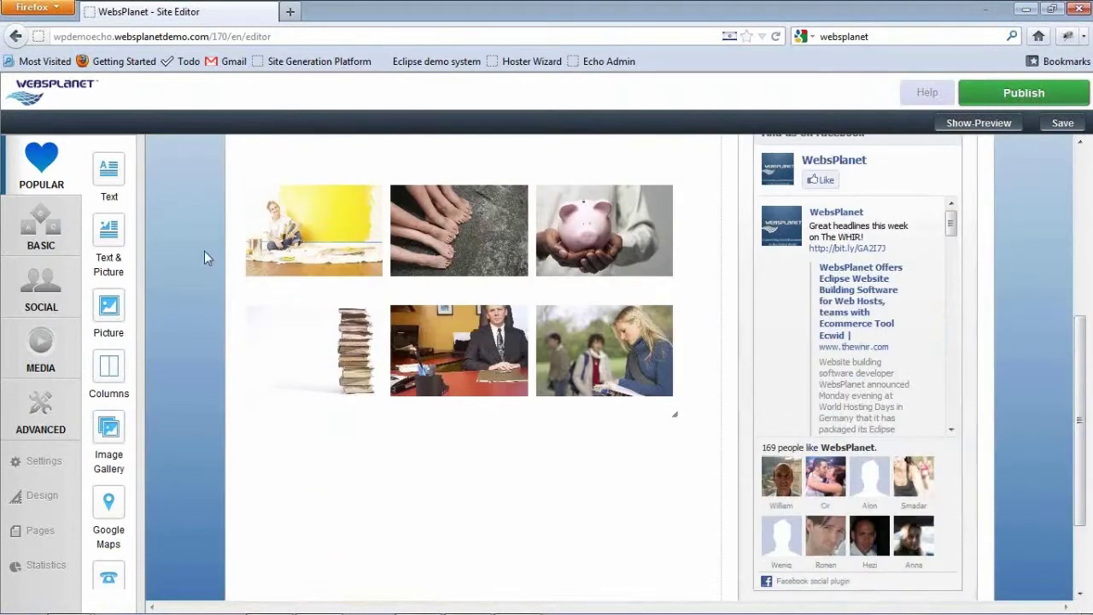
Add a YouTube block below the gallery showing 'I know nothing! - Fawlty Towers - BBC'
click(39, 343)
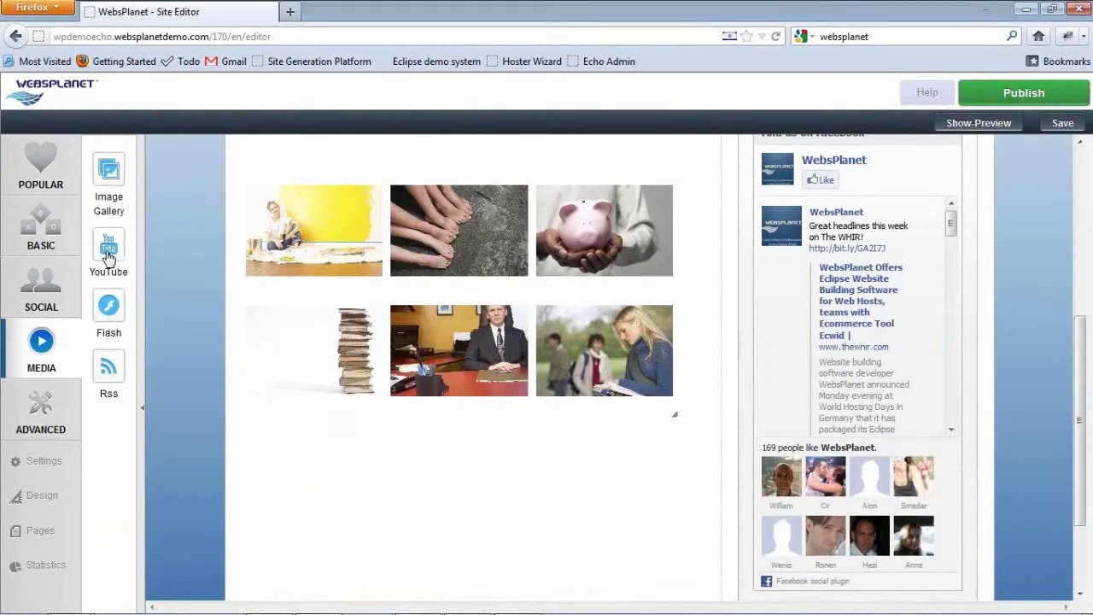
drag(124, 278, 505, 465)
drag(505, 466, 503, 461)
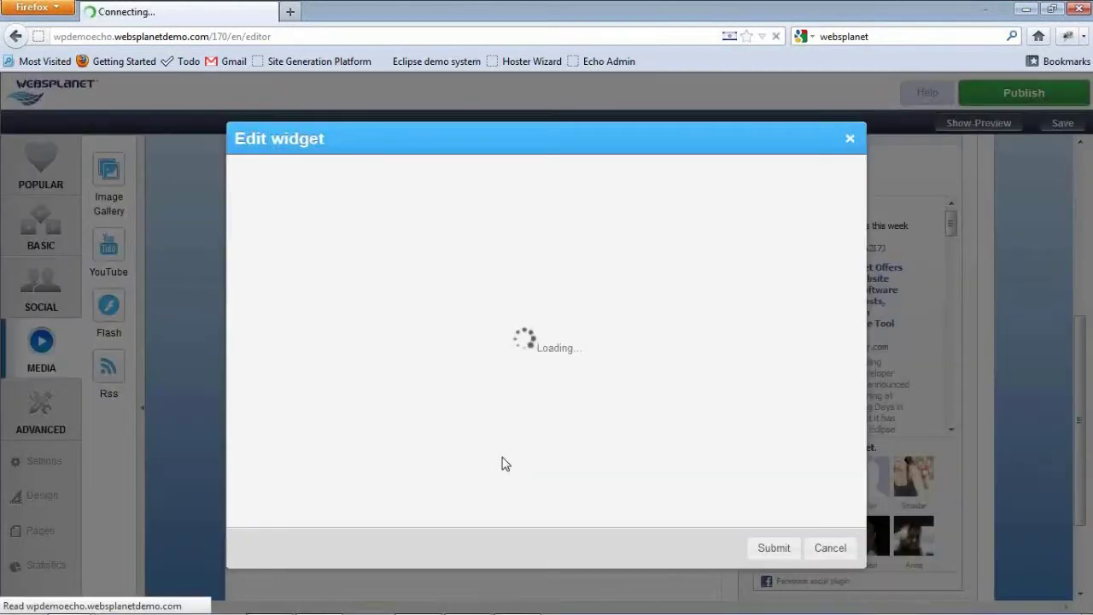
text(fawlty I know nothing)
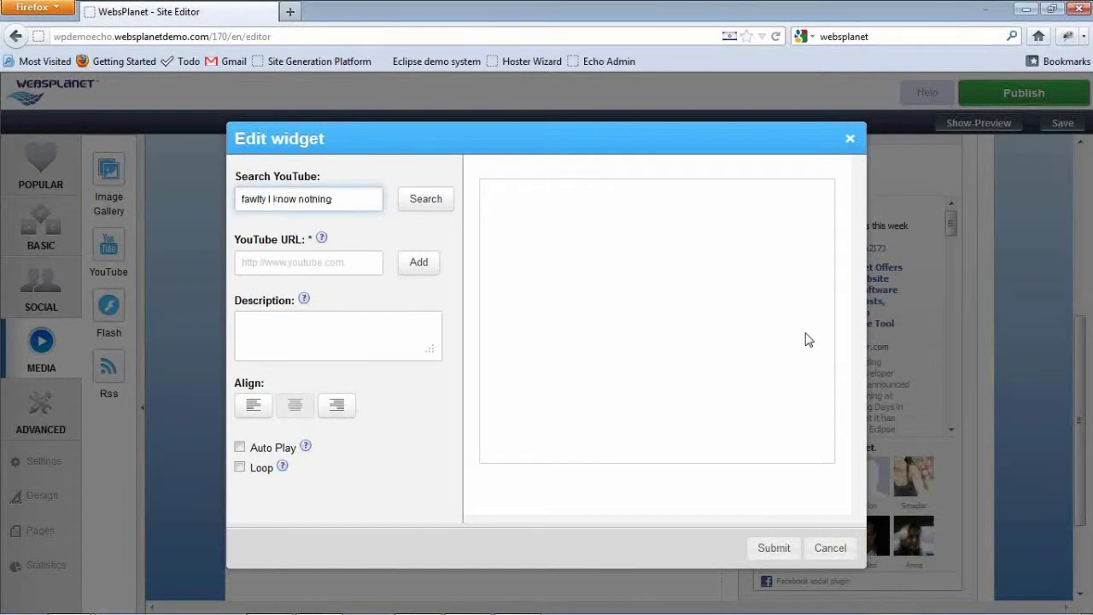
click(421, 211)
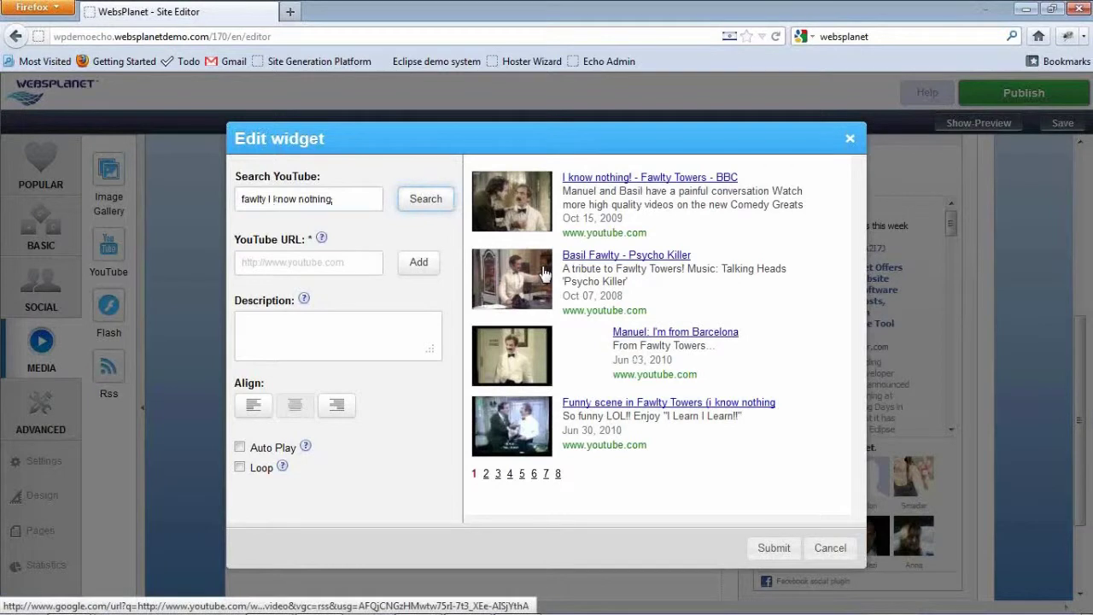
click(685, 180)
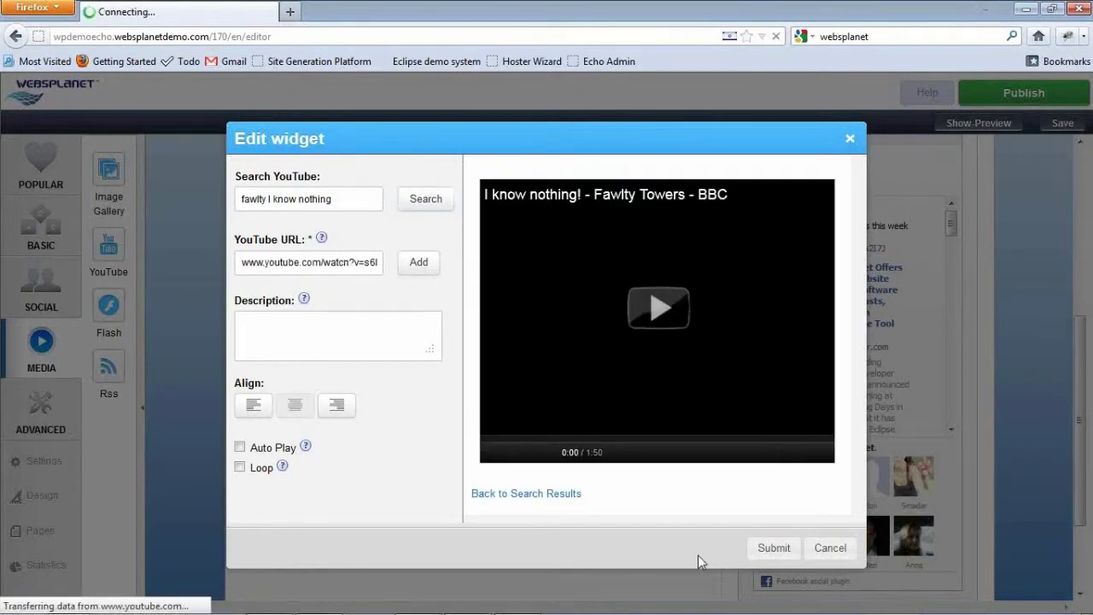
click(781, 553)
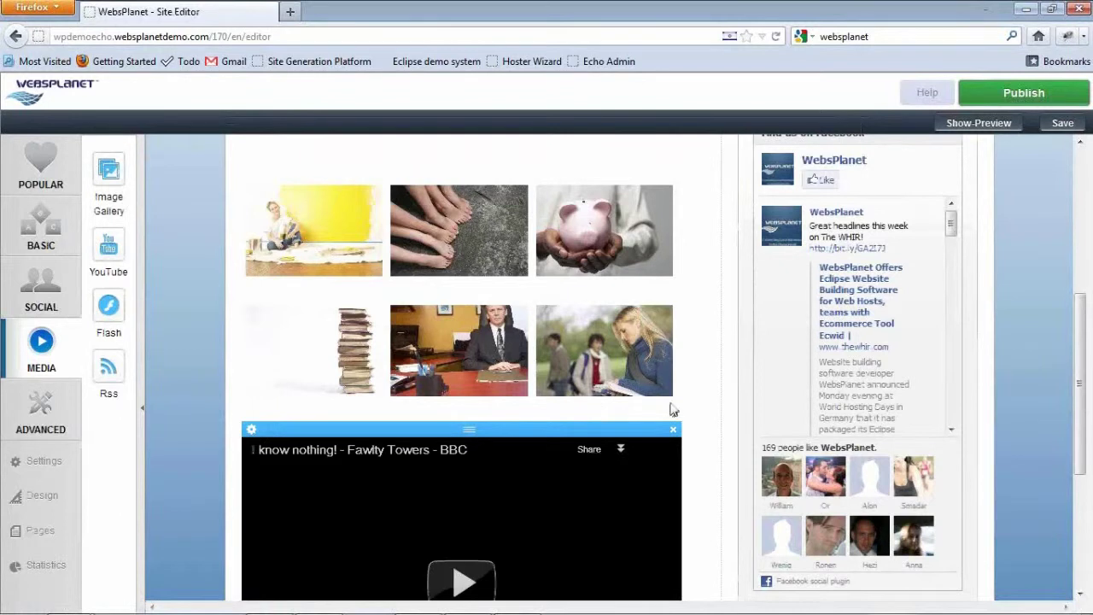
scroll(654, 313, down, 4)
scroll(608, 351, down, 2)
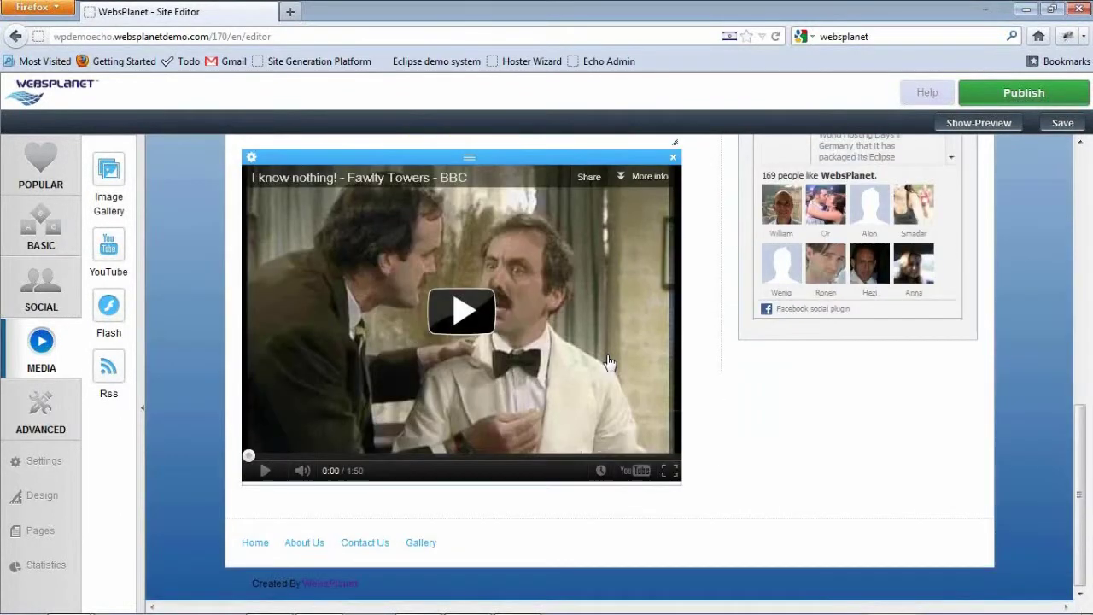
scroll(606, 346, up, 2)
scroll(605, 340, up, 5)
scroll(606, 340, down, 6)
scroll(625, 458, up, 6)
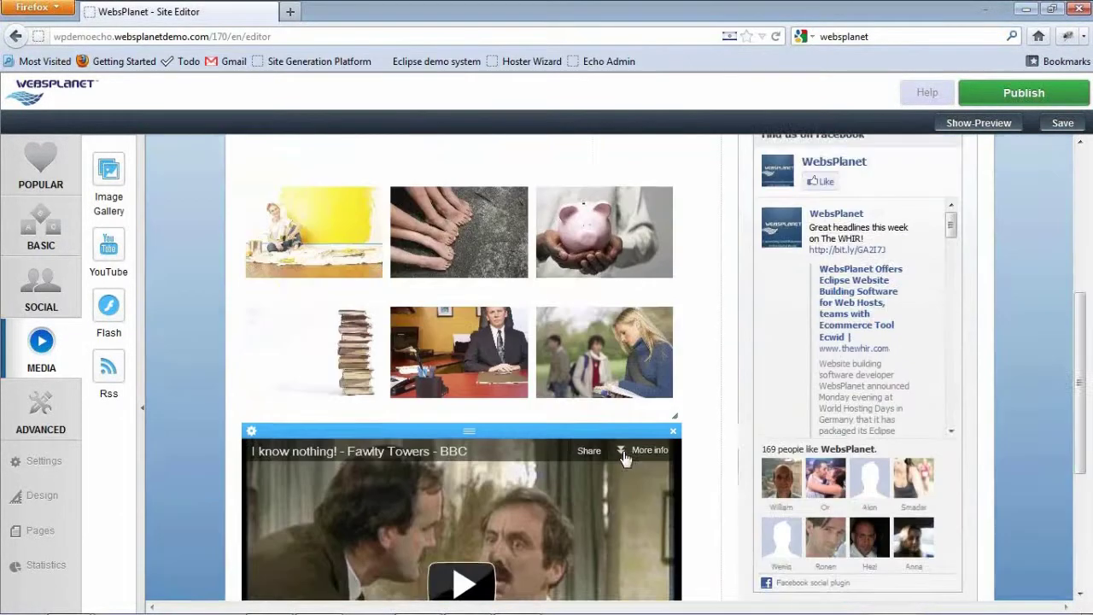
scroll(624, 458, up, 2)
scroll(624, 458, up, 4)
scroll(624, 458, up, 2)
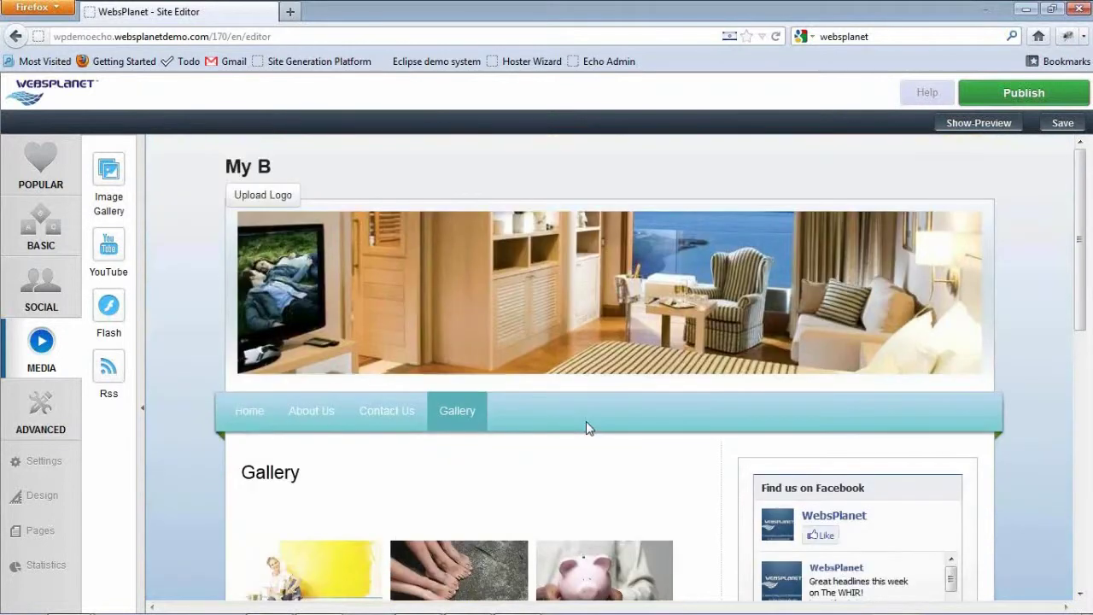
scroll(586, 422, down, 2)
scroll(586, 422, down, 2)
scroll(586, 422, down, 2)
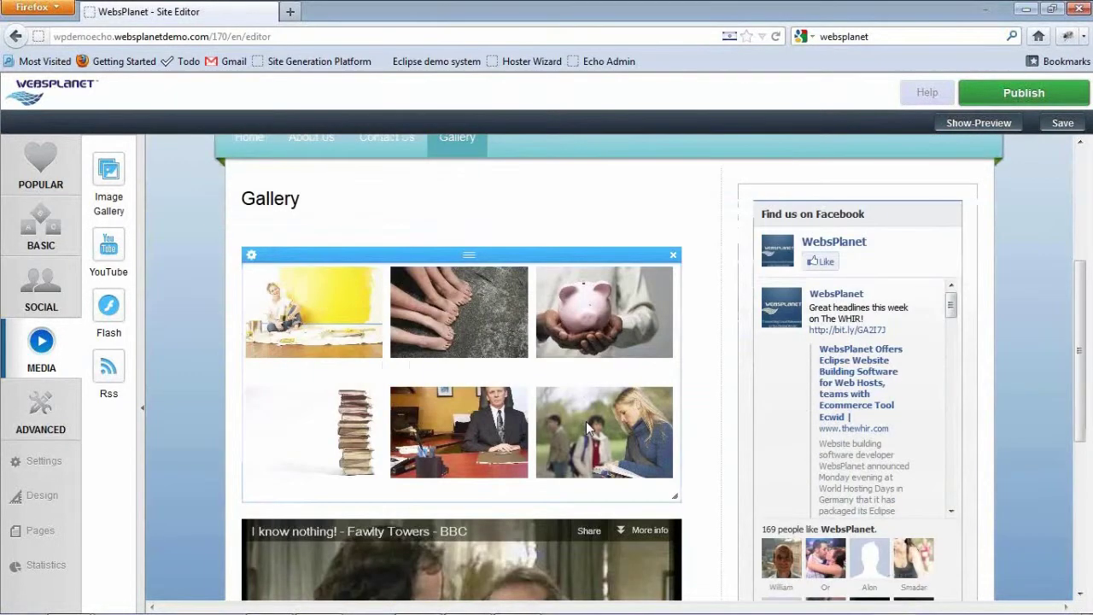
scroll(536, 382, up, 2)
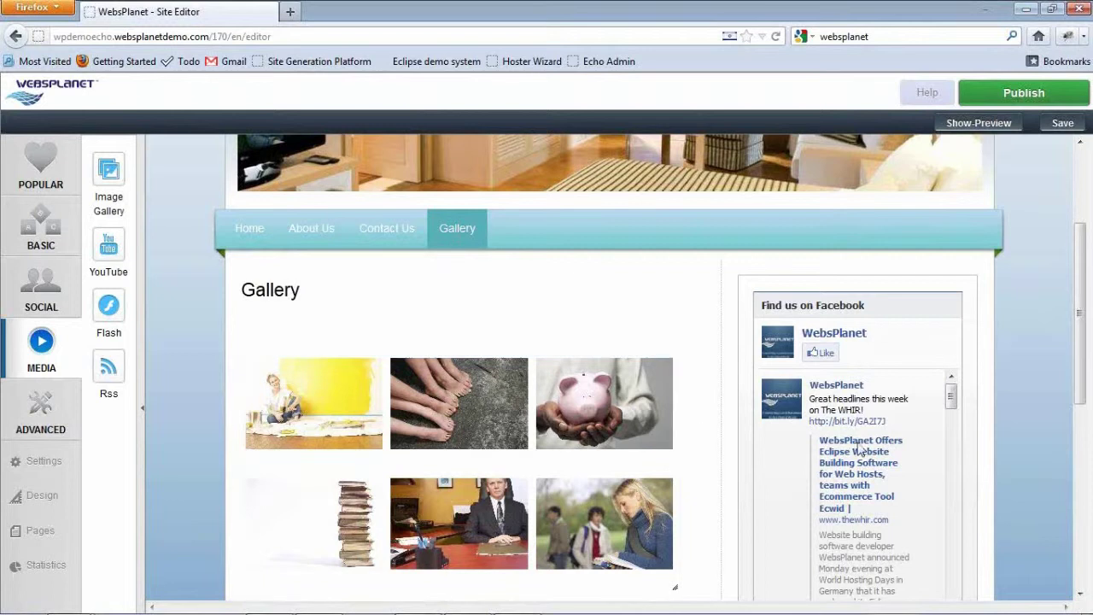
scroll(1024, 428, down, 2)
scroll(1024, 428, down, 2)
scroll(1024, 428, up, 4)
click(38, 407)
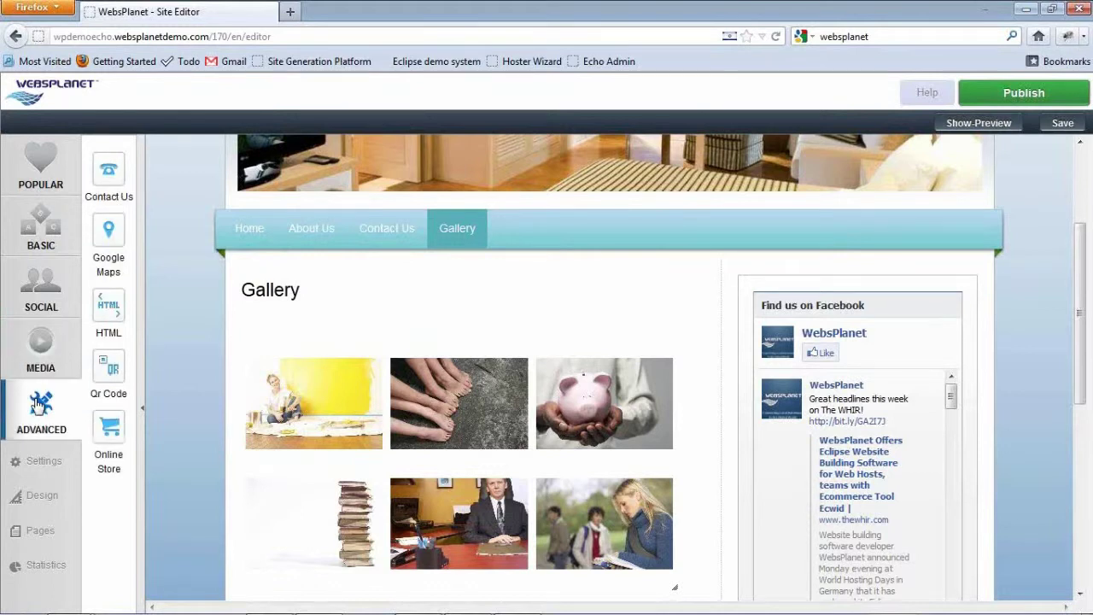
Save pending changes, add a blank page named Shop, and save the page list
click(49, 533)
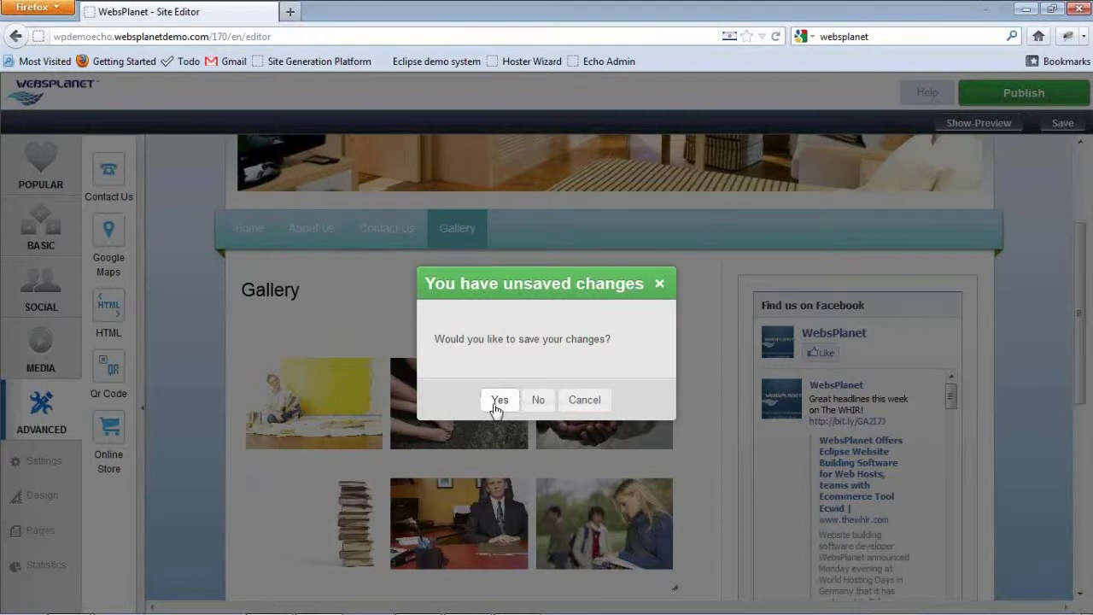
click(497, 402)
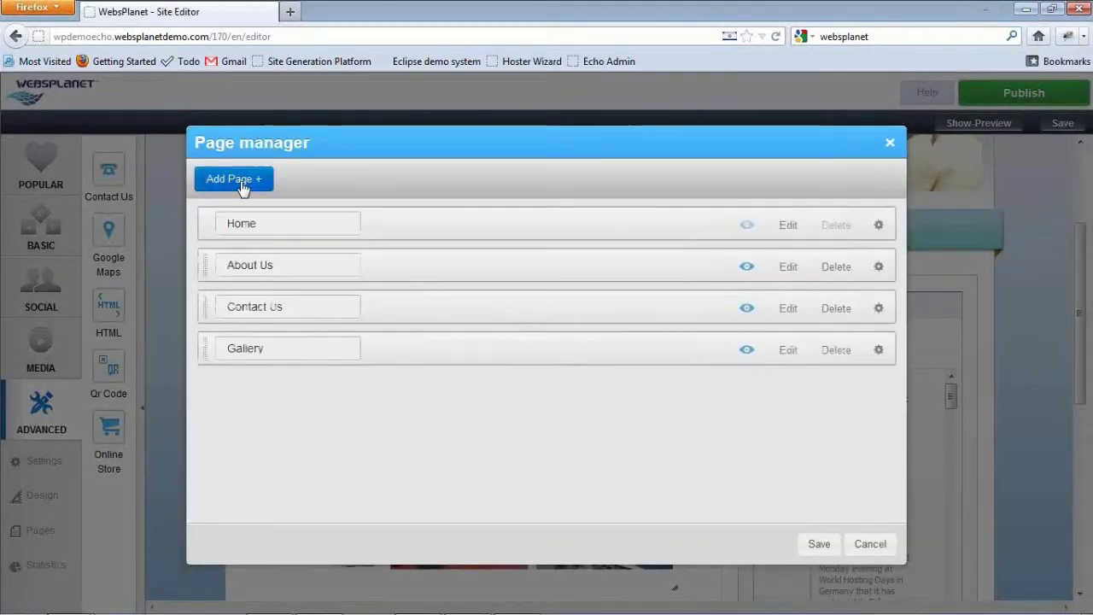
click(242, 184)
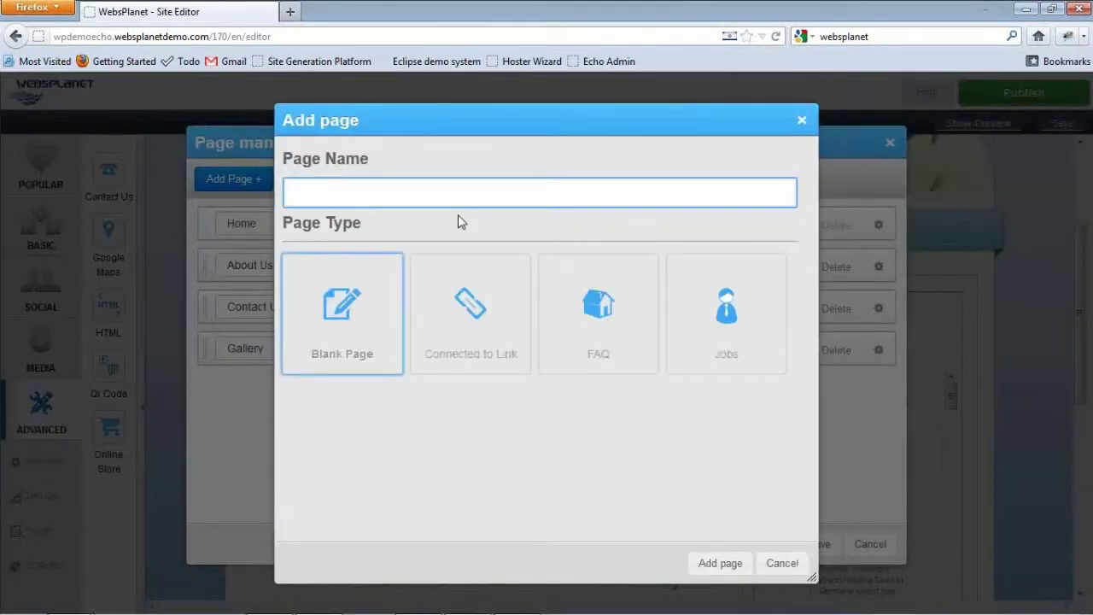
text(Shop)
click(737, 568)
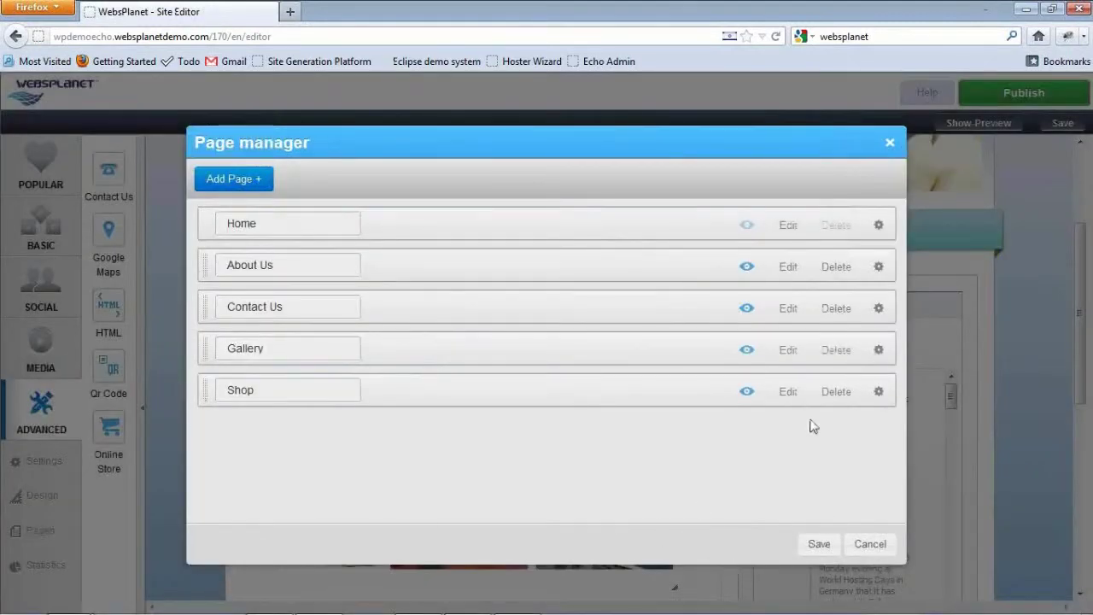
click(790, 395)
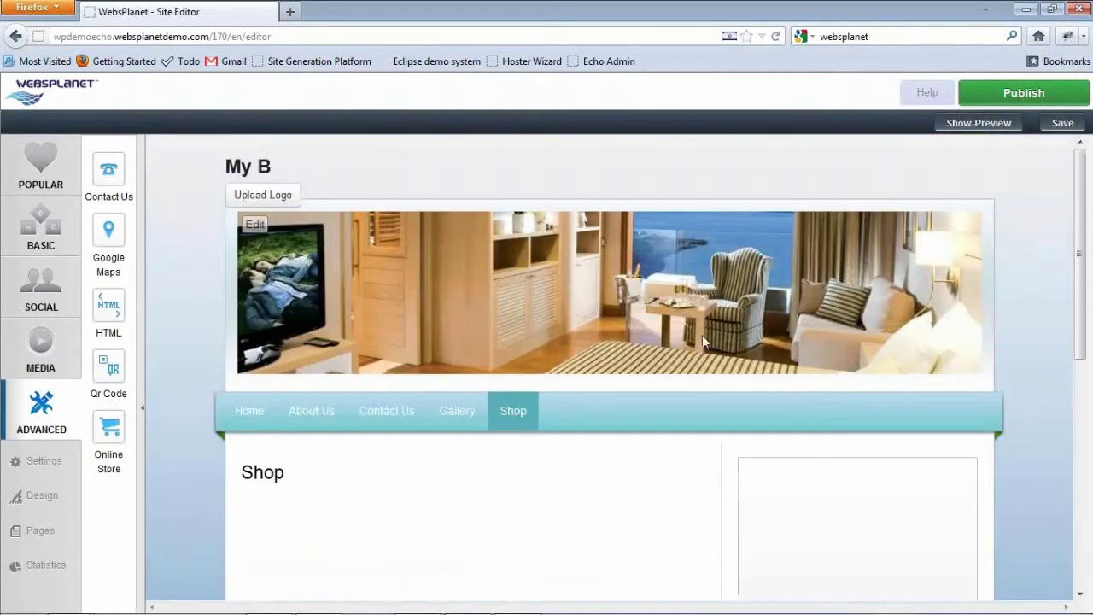
Place an Online Store widget with Fruit and Vegetables categories under the Shop heading
scroll(666, 324, down, 3)
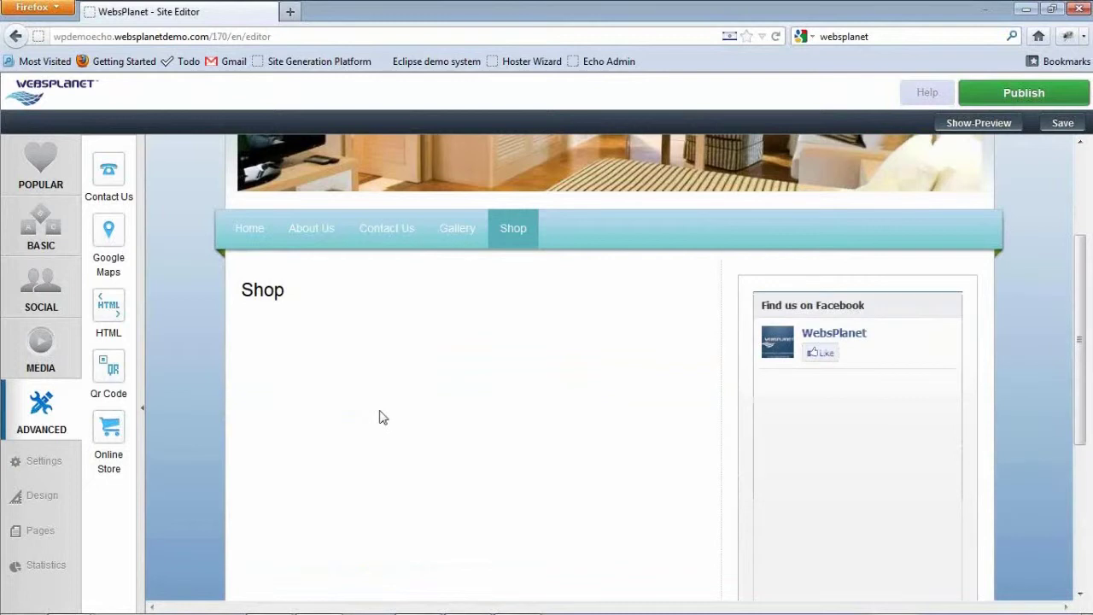
click(122, 453)
drag(124, 457, 481, 345)
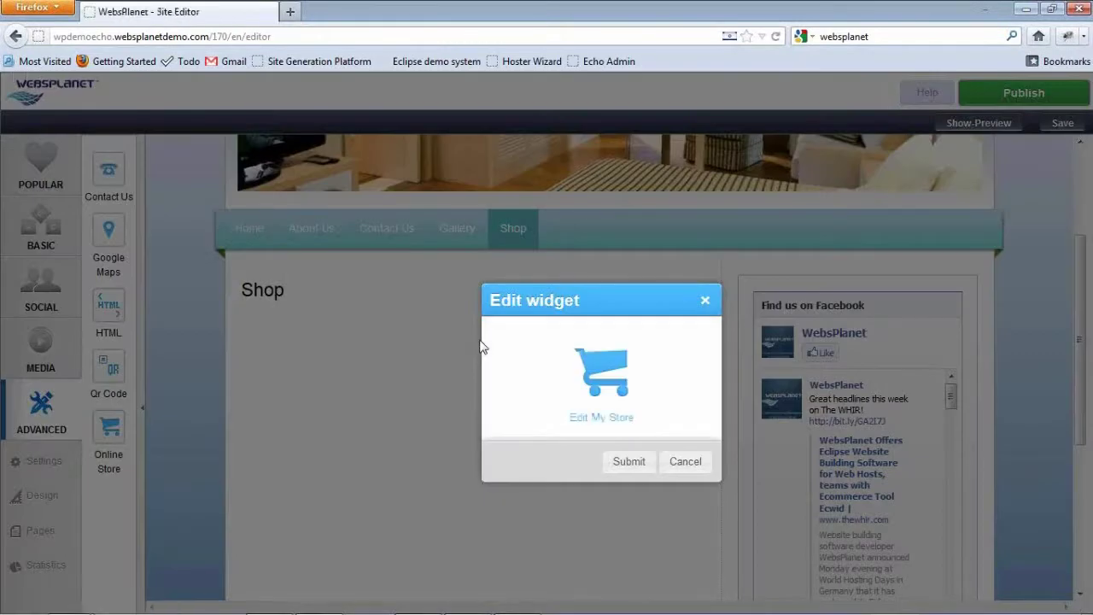
click(620, 466)
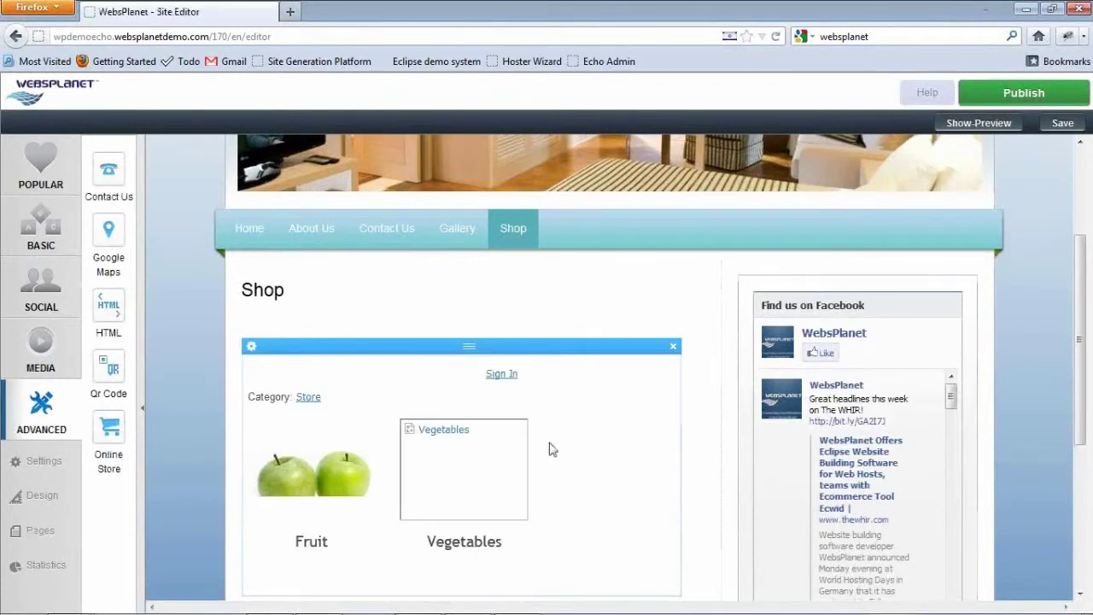
scroll(551, 449, down, 2)
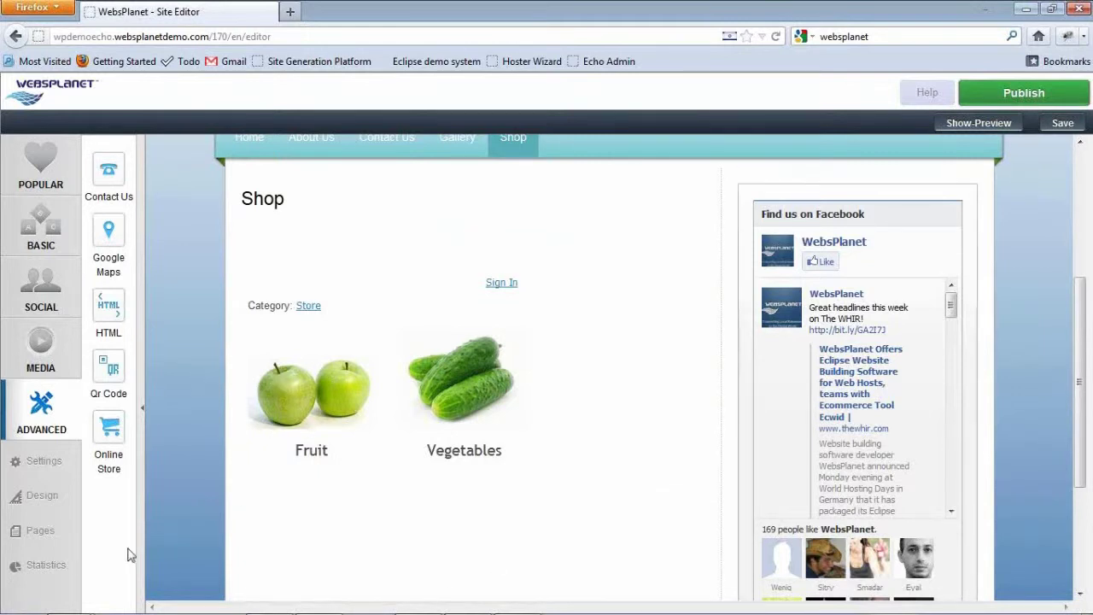
mouse_move(857, 427)
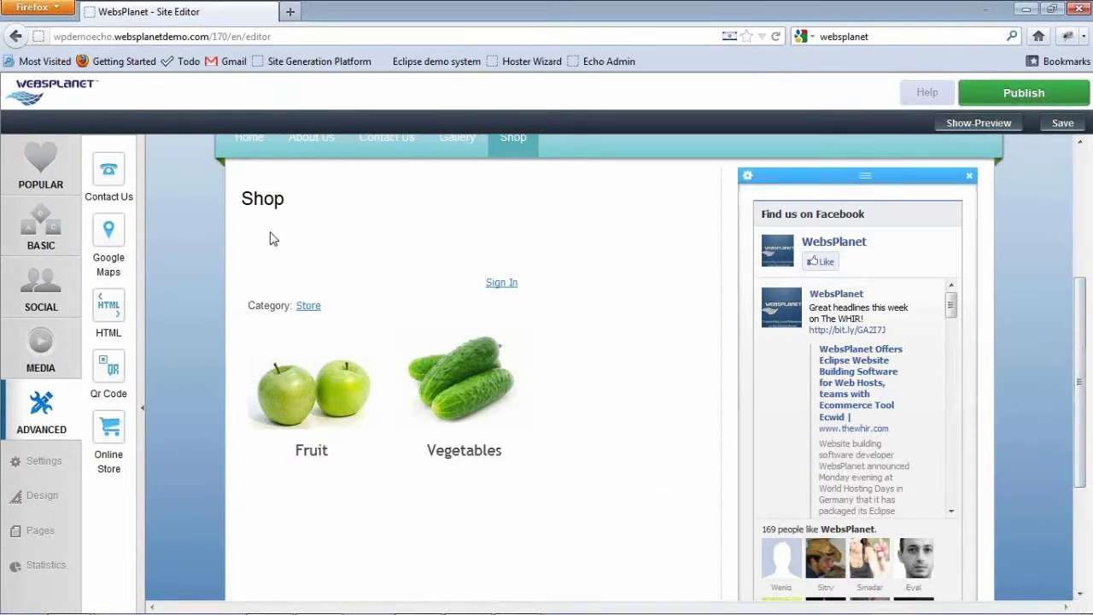
click(59, 178)
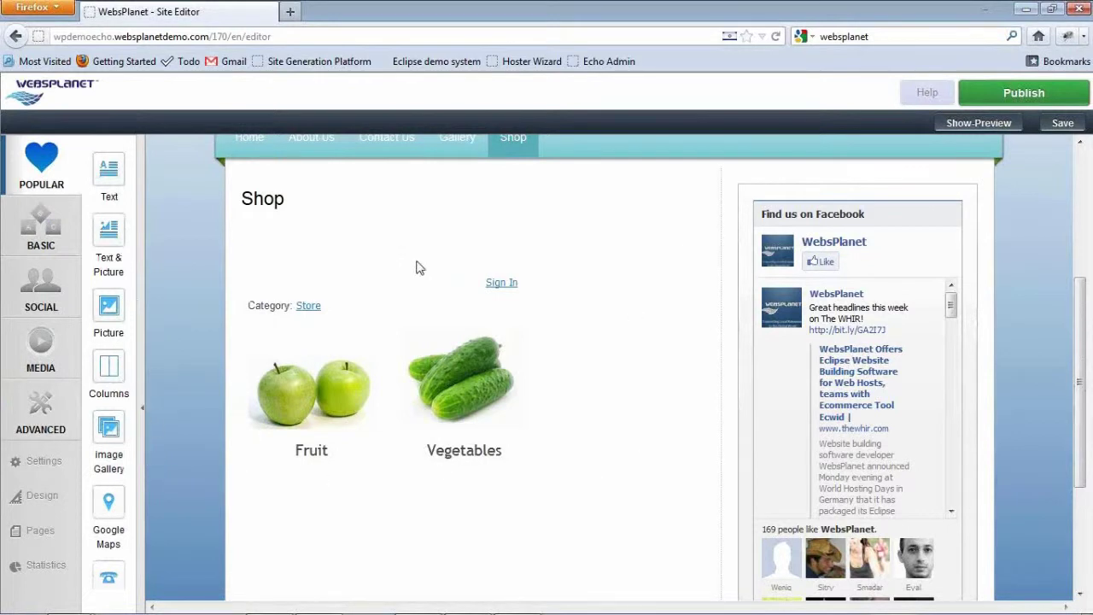
Browse the Social, Media and Popular widget categories while back on the Home page
scroll(419, 268, up, 2)
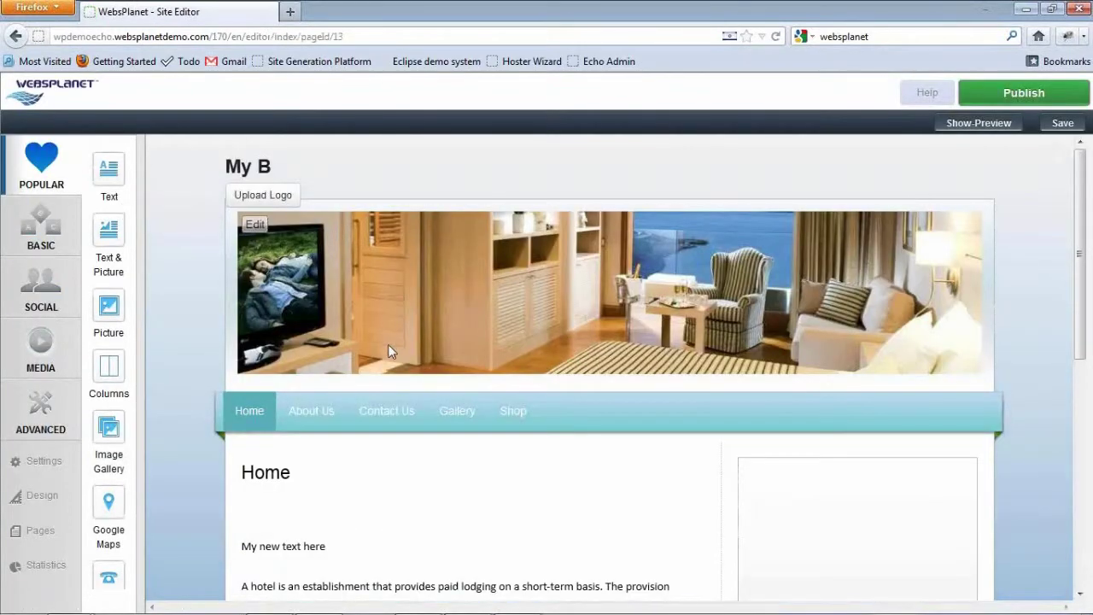
click(55, 301)
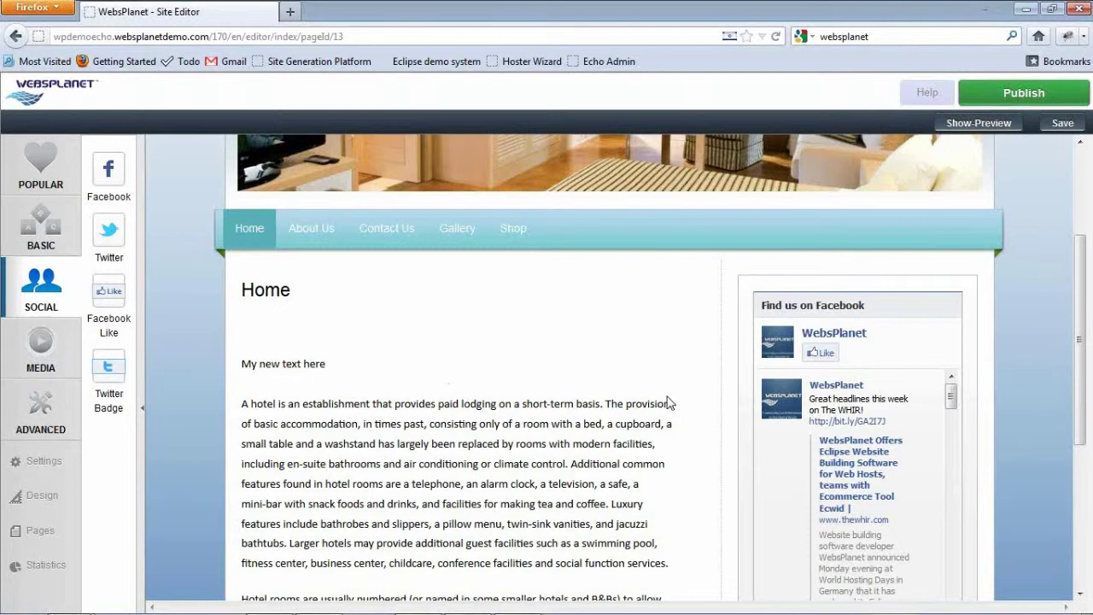
scroll(669, 402, down, 2)
scroll(668, 402, down, 3)
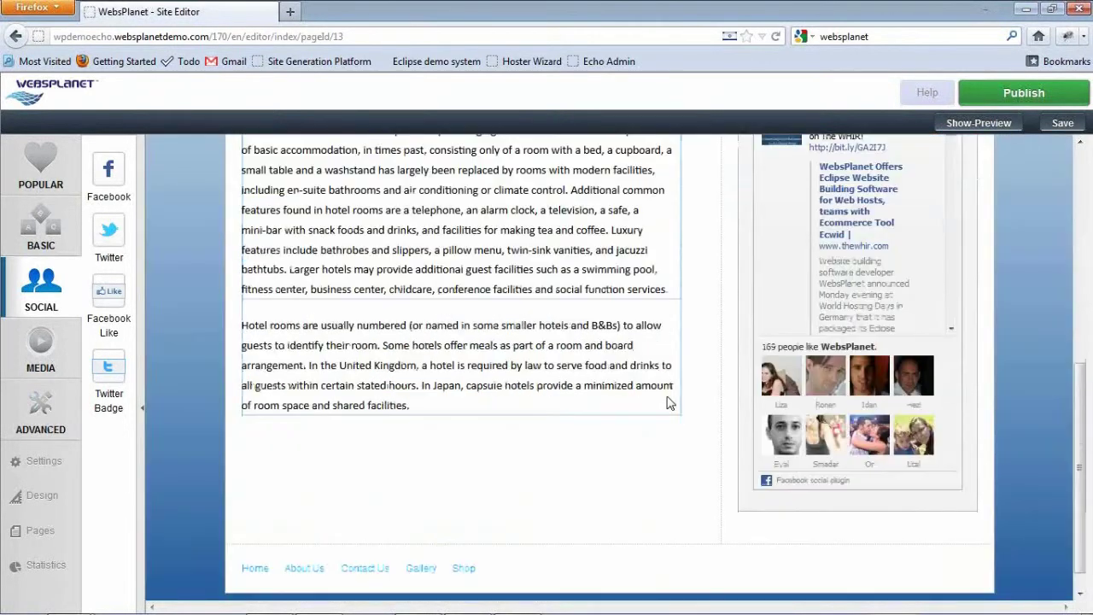
click(47, 360)
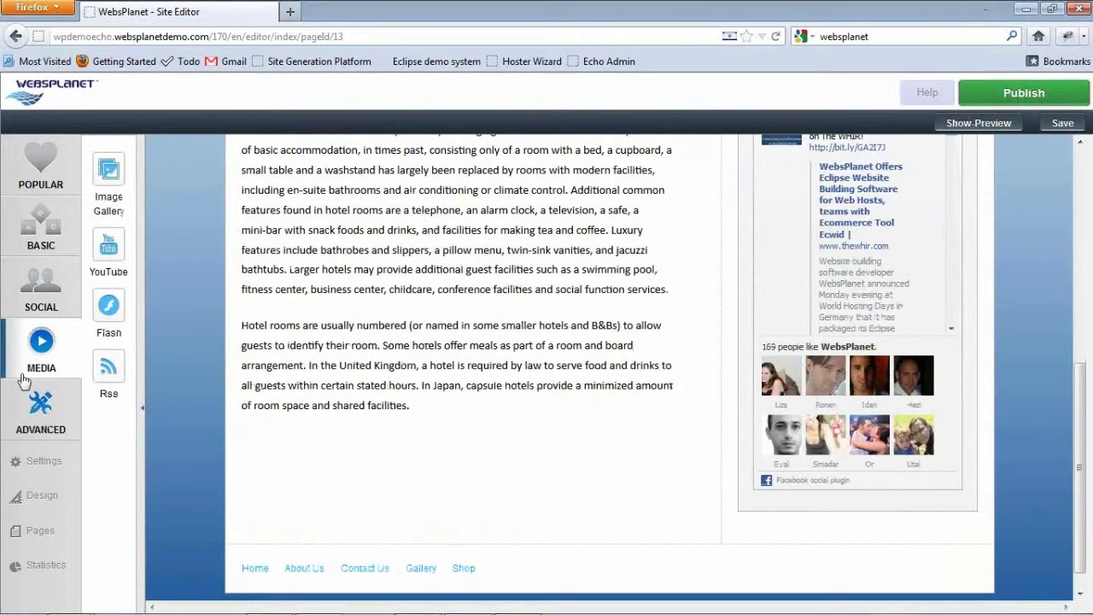
click(38, 185)
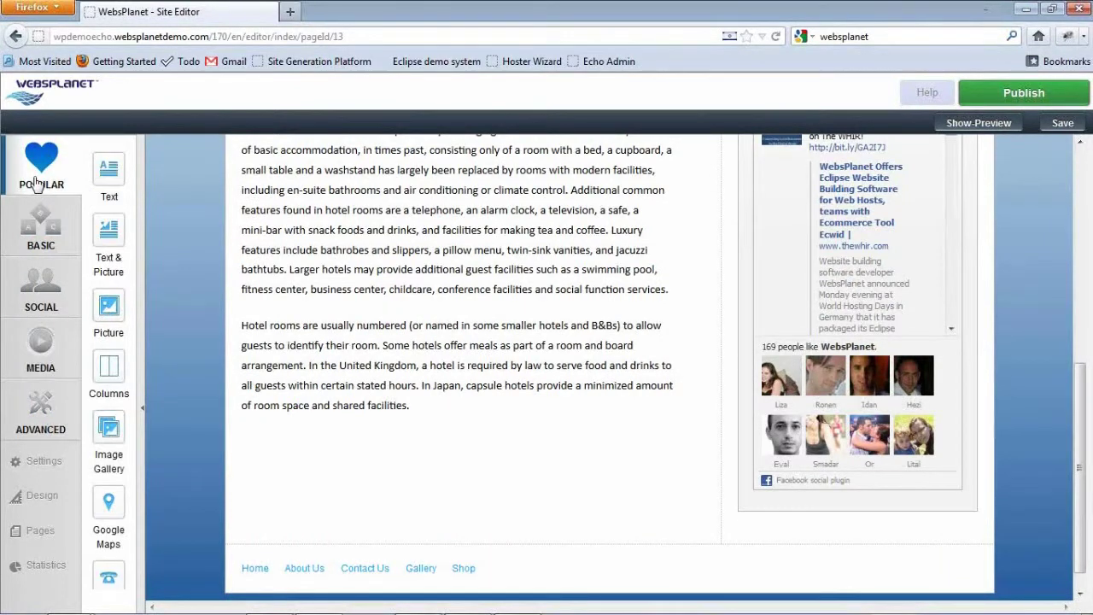